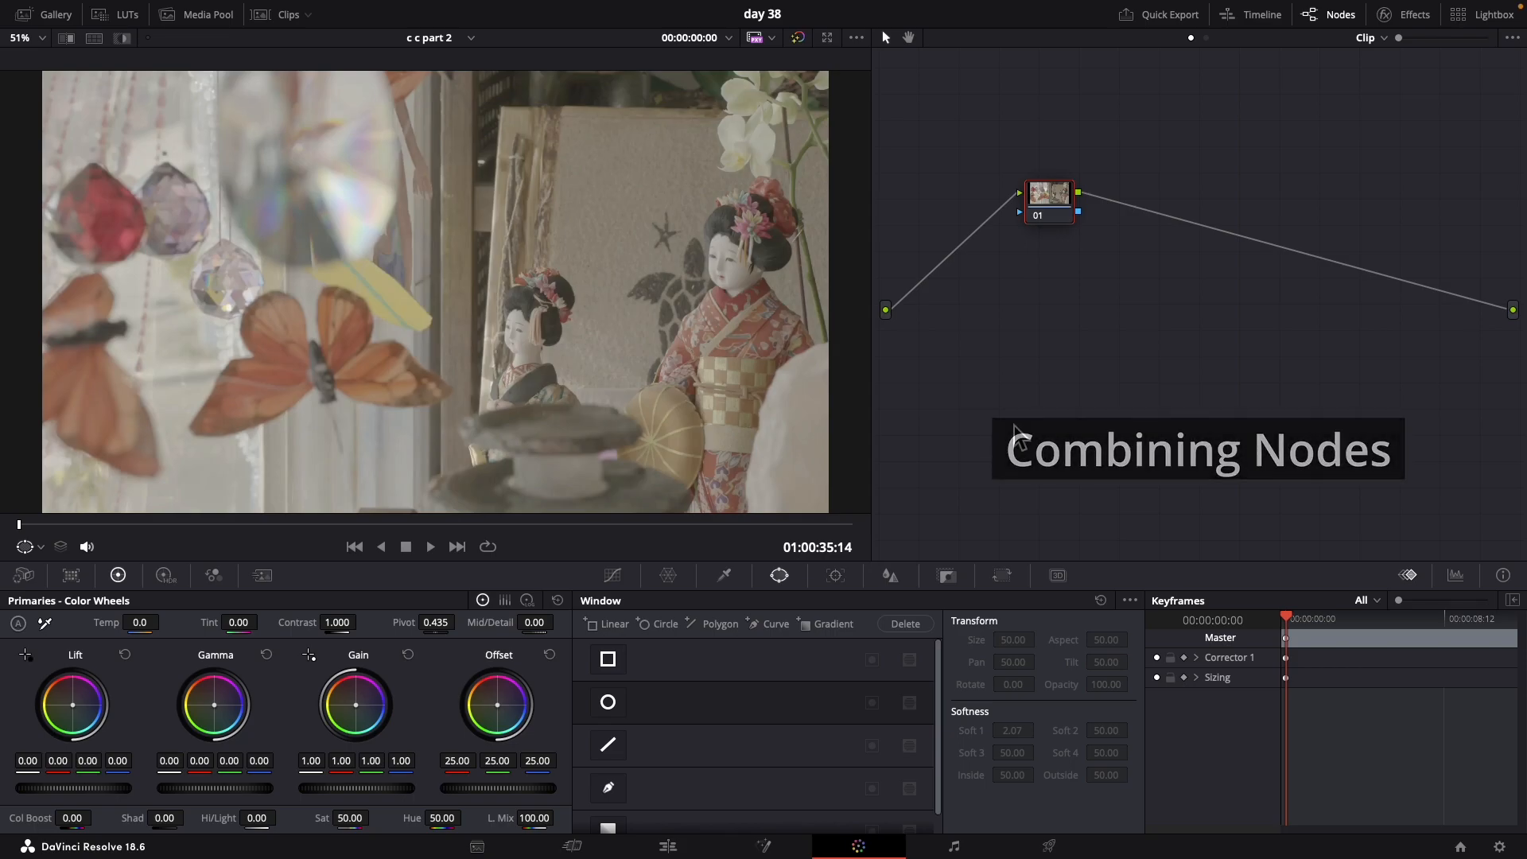
Step: Add three serial nodes after node 01 in the clip's node graph
right_click(1063, 200)
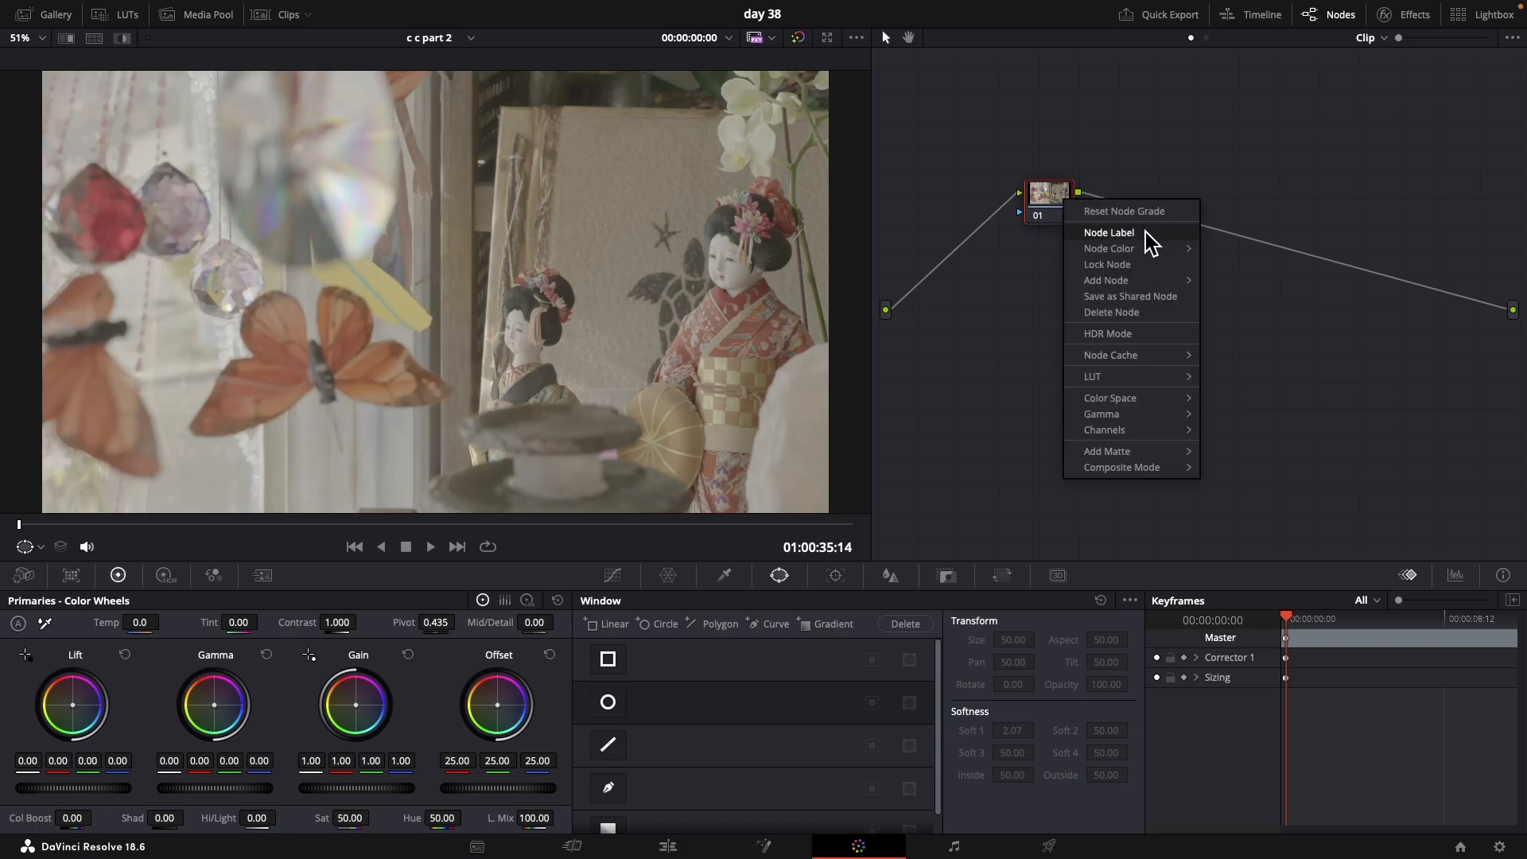
mouse_move(1132, 284)
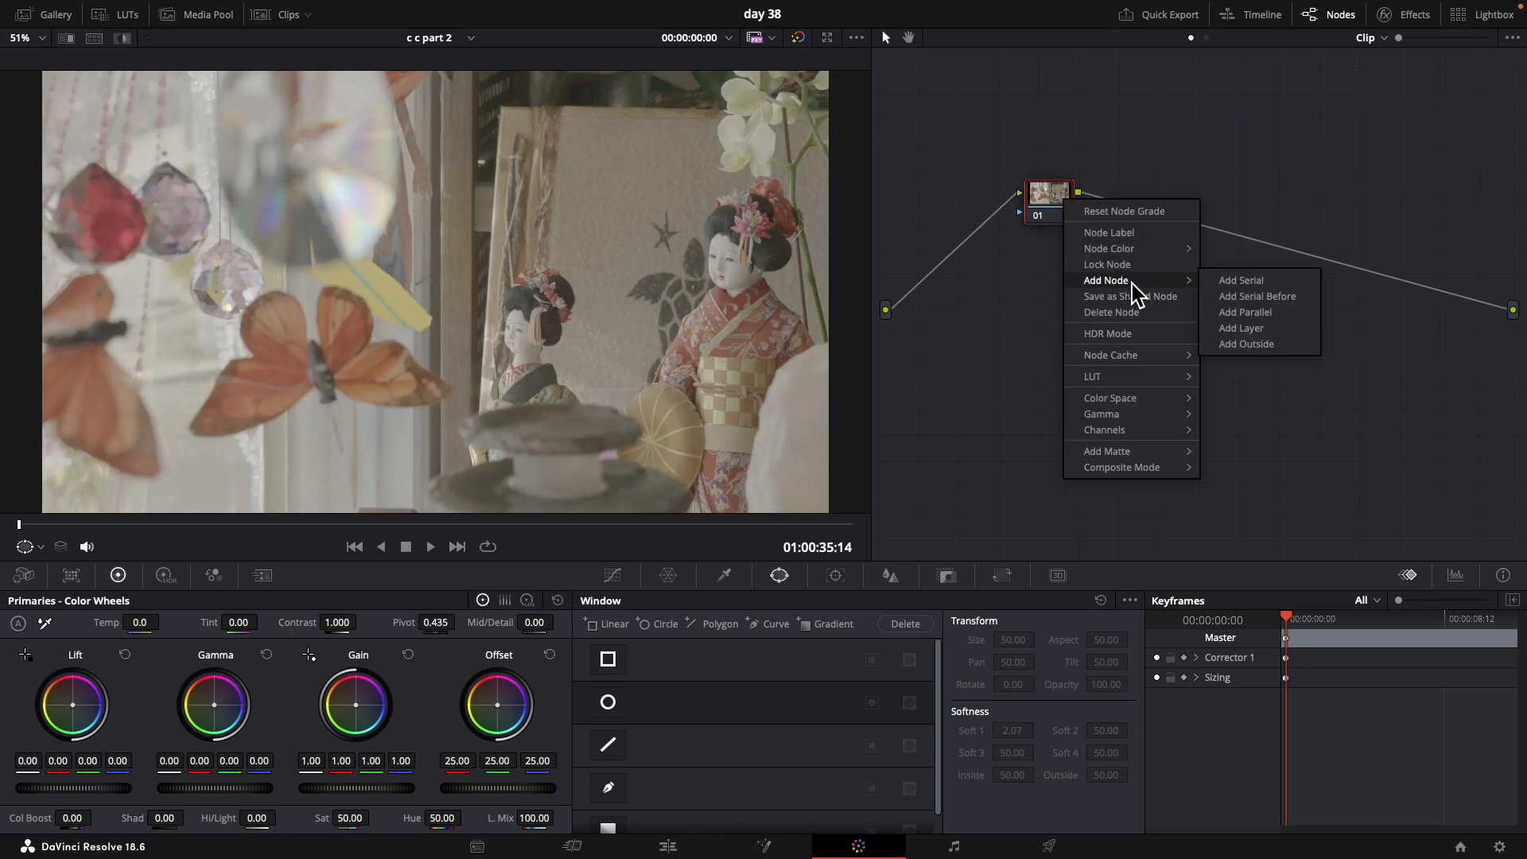
left_click(1244, 283)
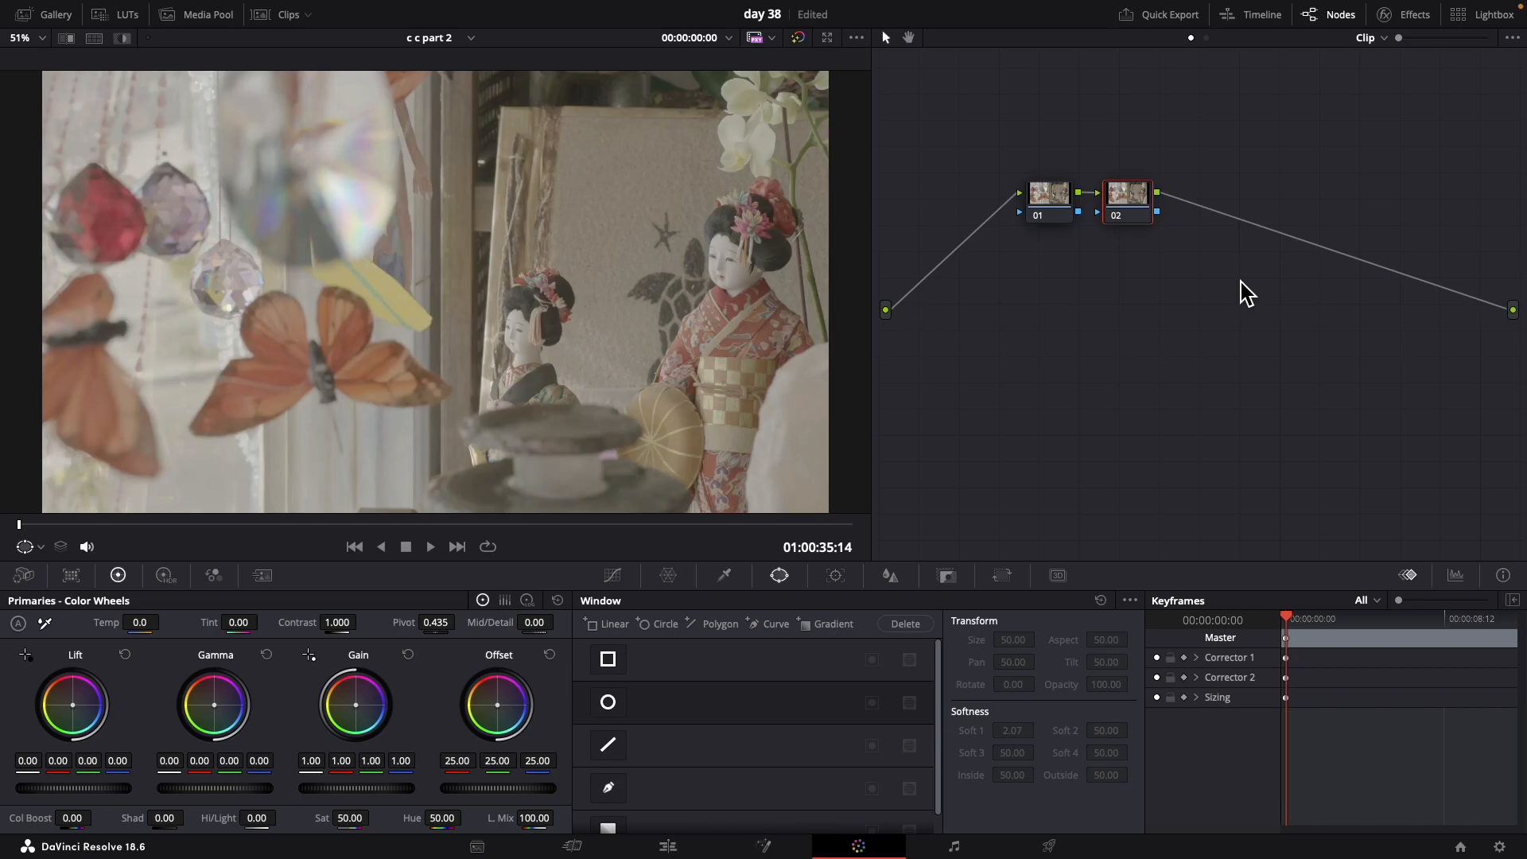
key("alt+s")
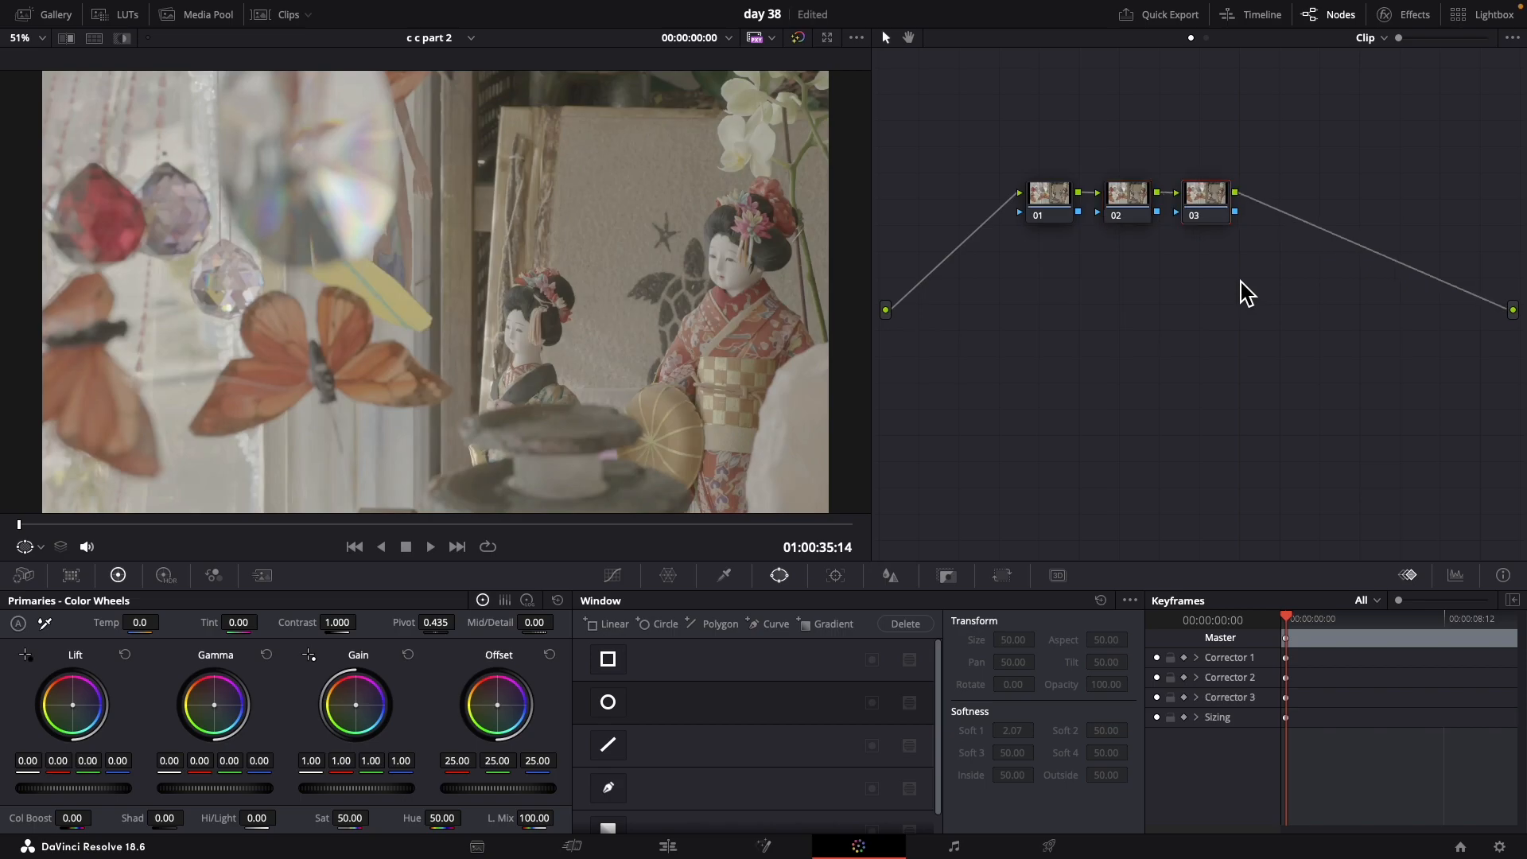
key("alt+s")
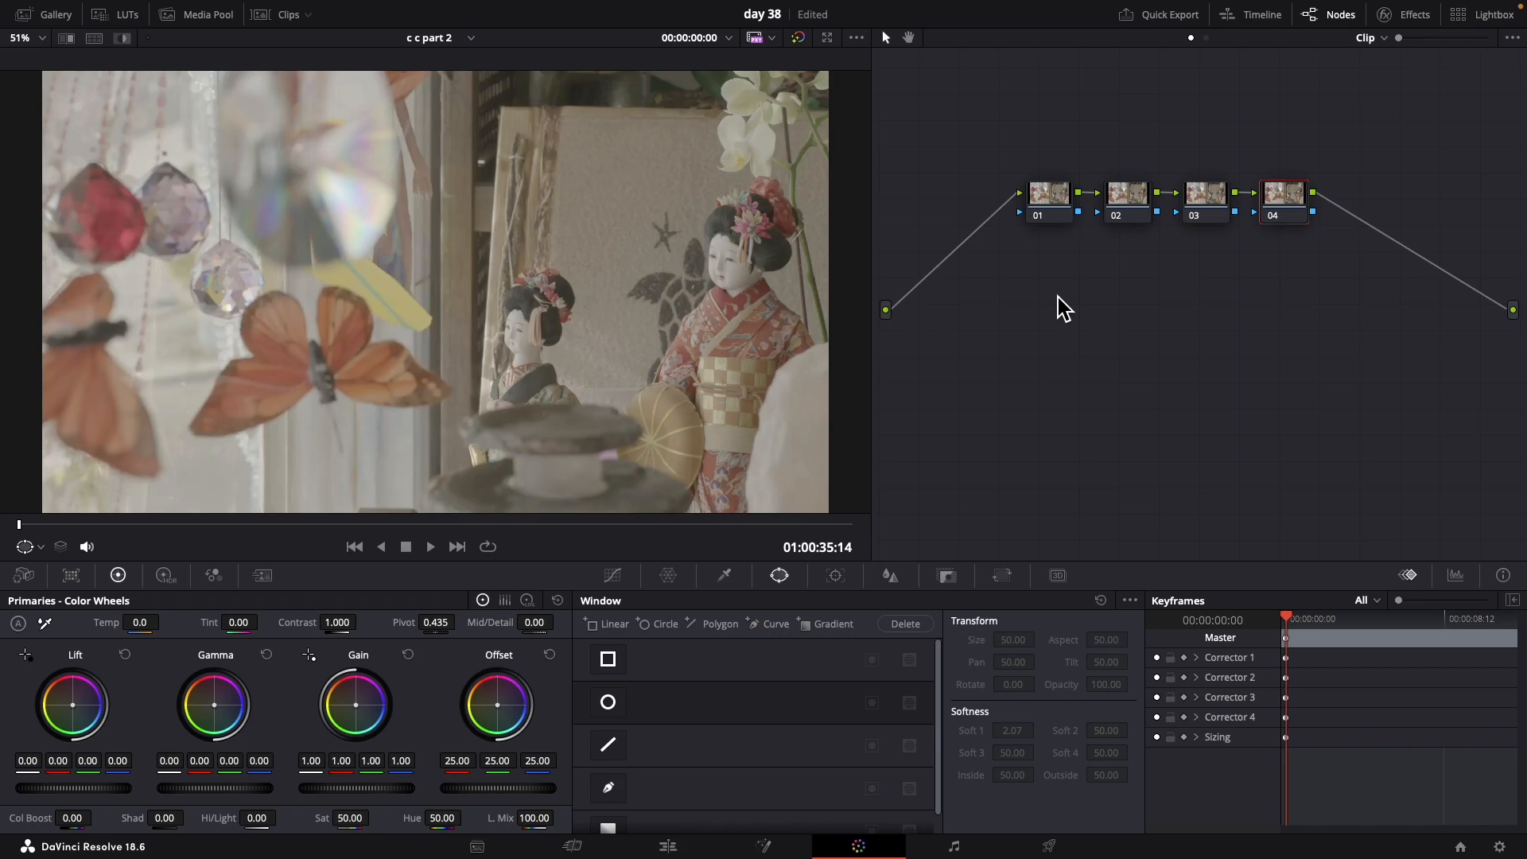
Step: Set the master gain of node 02 to 1.66 and the master lift of node 03 to -0.22
left_click(1127, 223)
left_click_drag(329, 795, 813, 799)
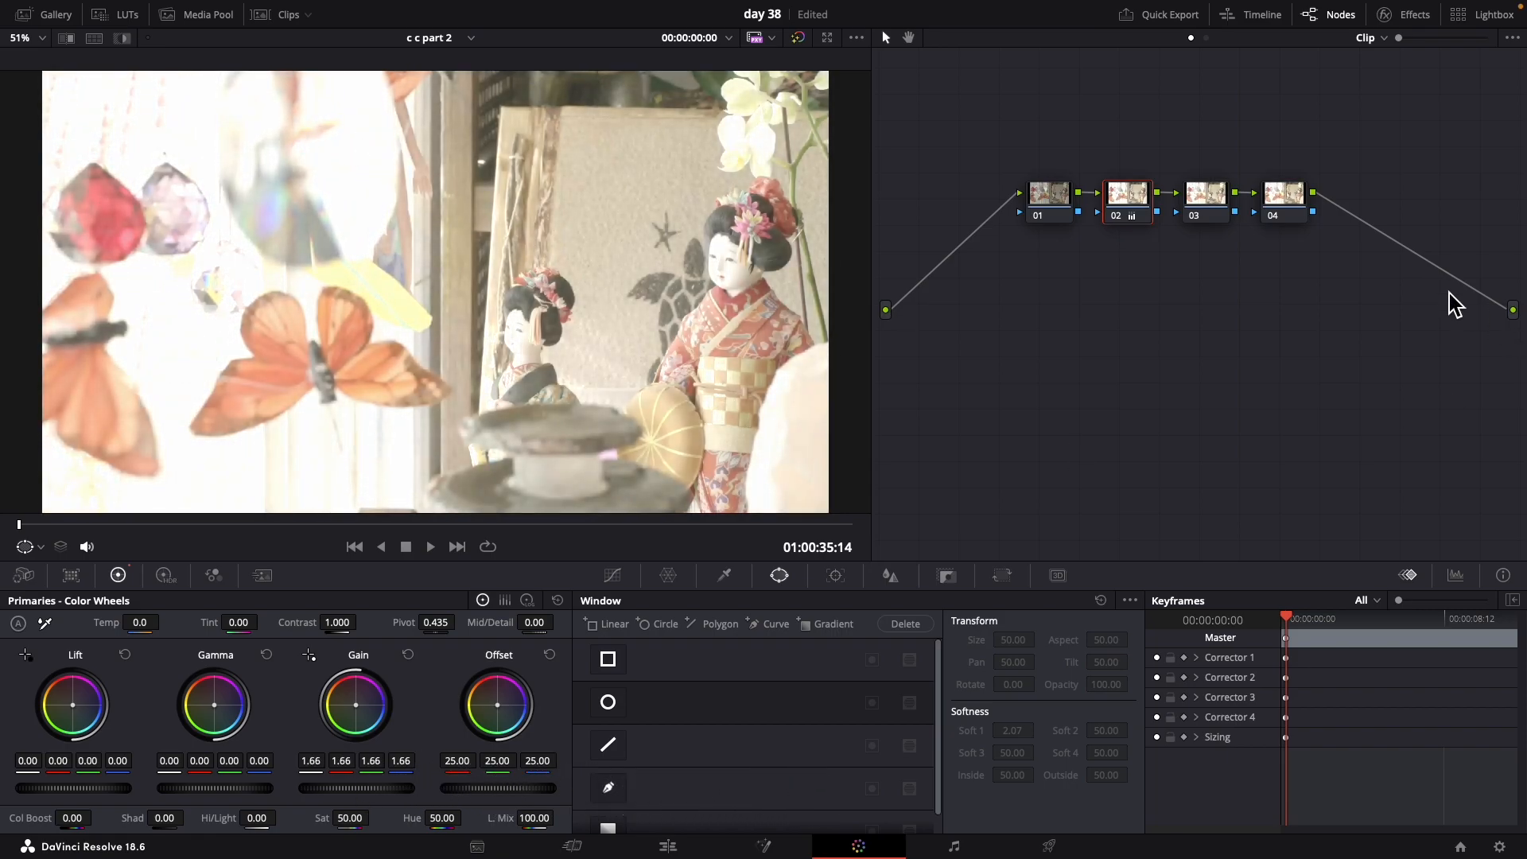
left_click(1206, 195)
mouse_move(123, 799)
left_mouse_down()
mouse_move(42, 779)
mouse_move(753, 426)
mouse_move(522, 361)
left_mouse_up()
Step: Set the contrast of node 04 to 1.098
left_click(1295, 205)
mouse_move(331, 624)
left_mouse_down()
mouse_move(523, 641)
mouse_move(487, 625)
mouse_move(314, 630)
left_mouse_up()
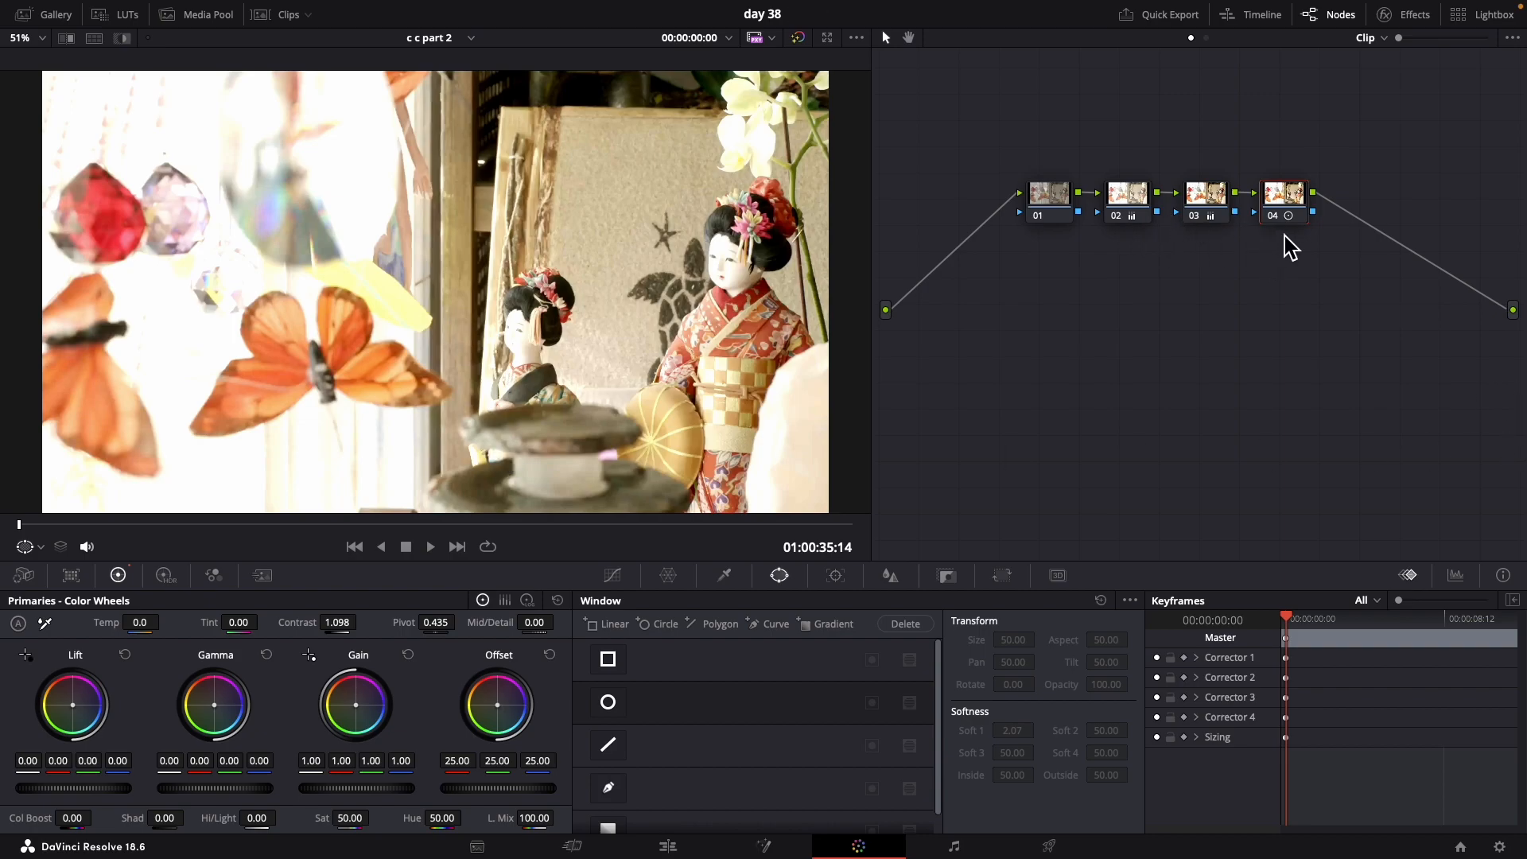
Step: Combine nodes 02, 03 and 04 into a single compound node
left_click_drag(1133, 159, 1264, 256)
right_click(1222, 224)
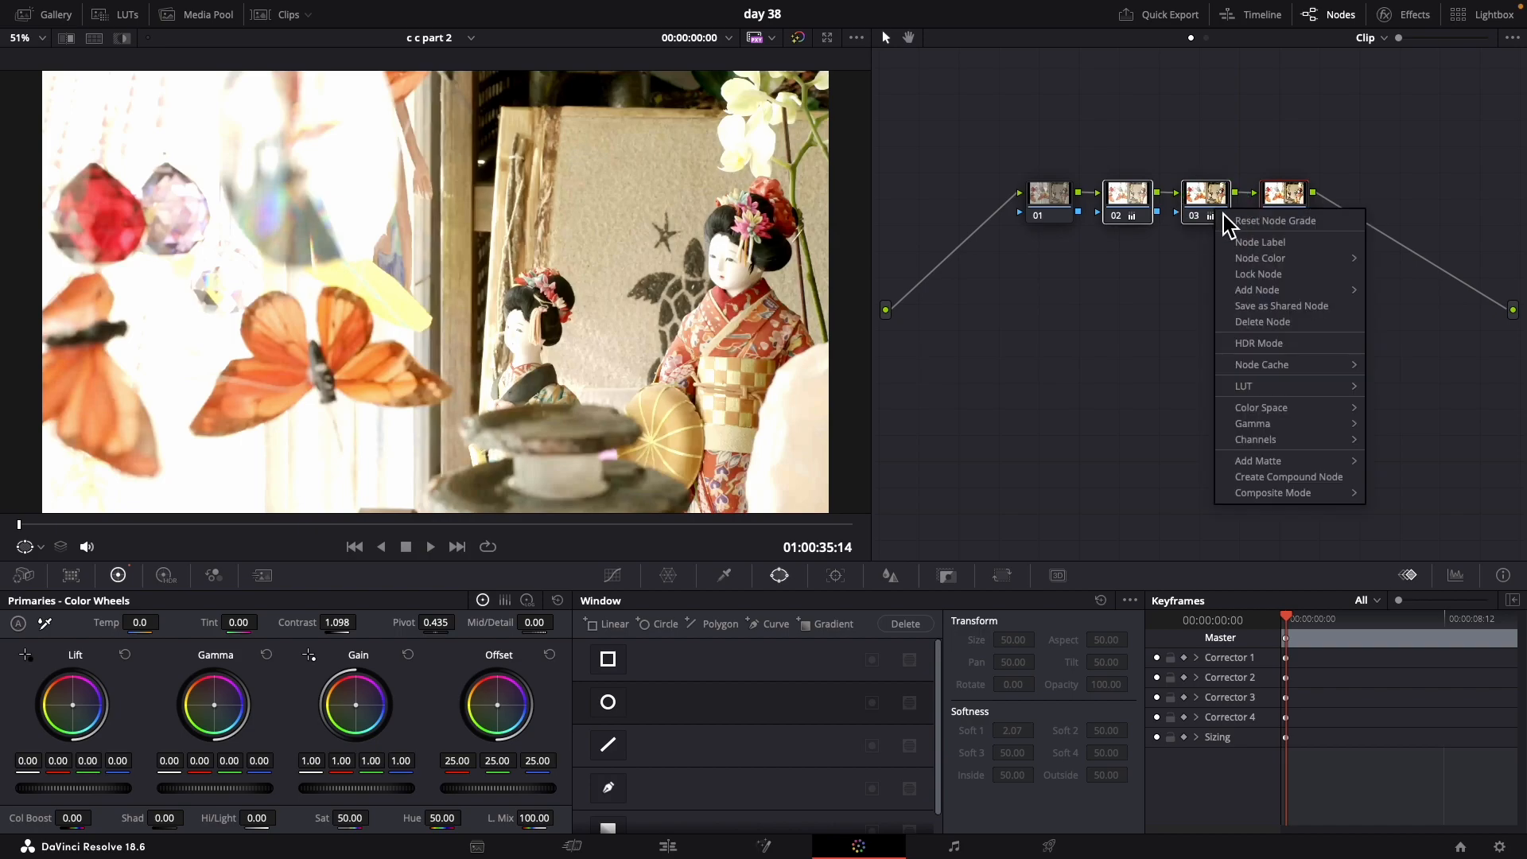
right_click(1211, 221)
left_click(1274, 474)
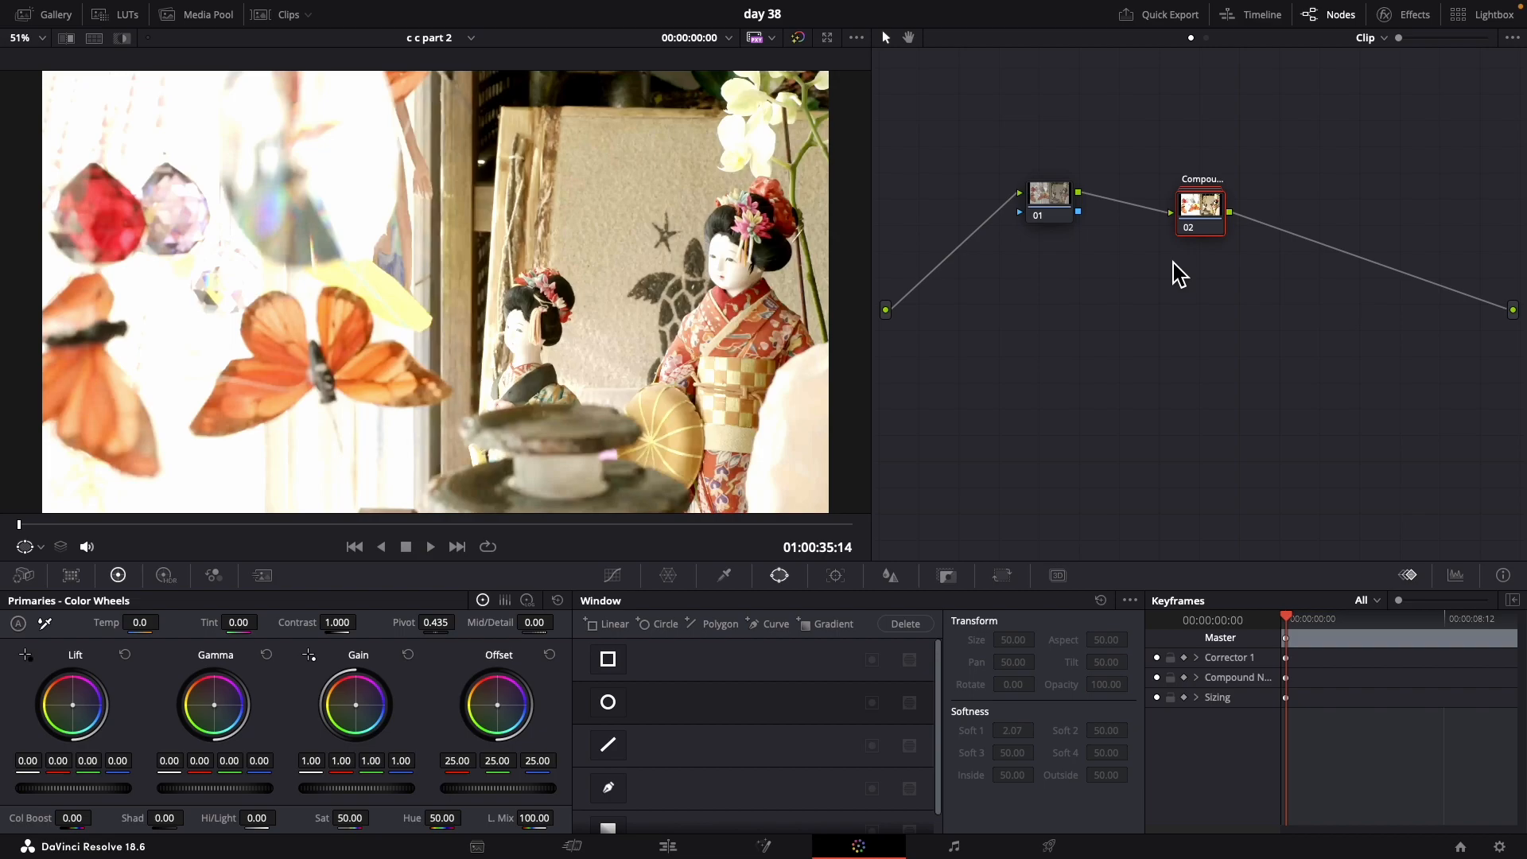
Step: Show the nodes inside the compound node and set the master gain of its third node to 0.89
right_click(1204, 218)
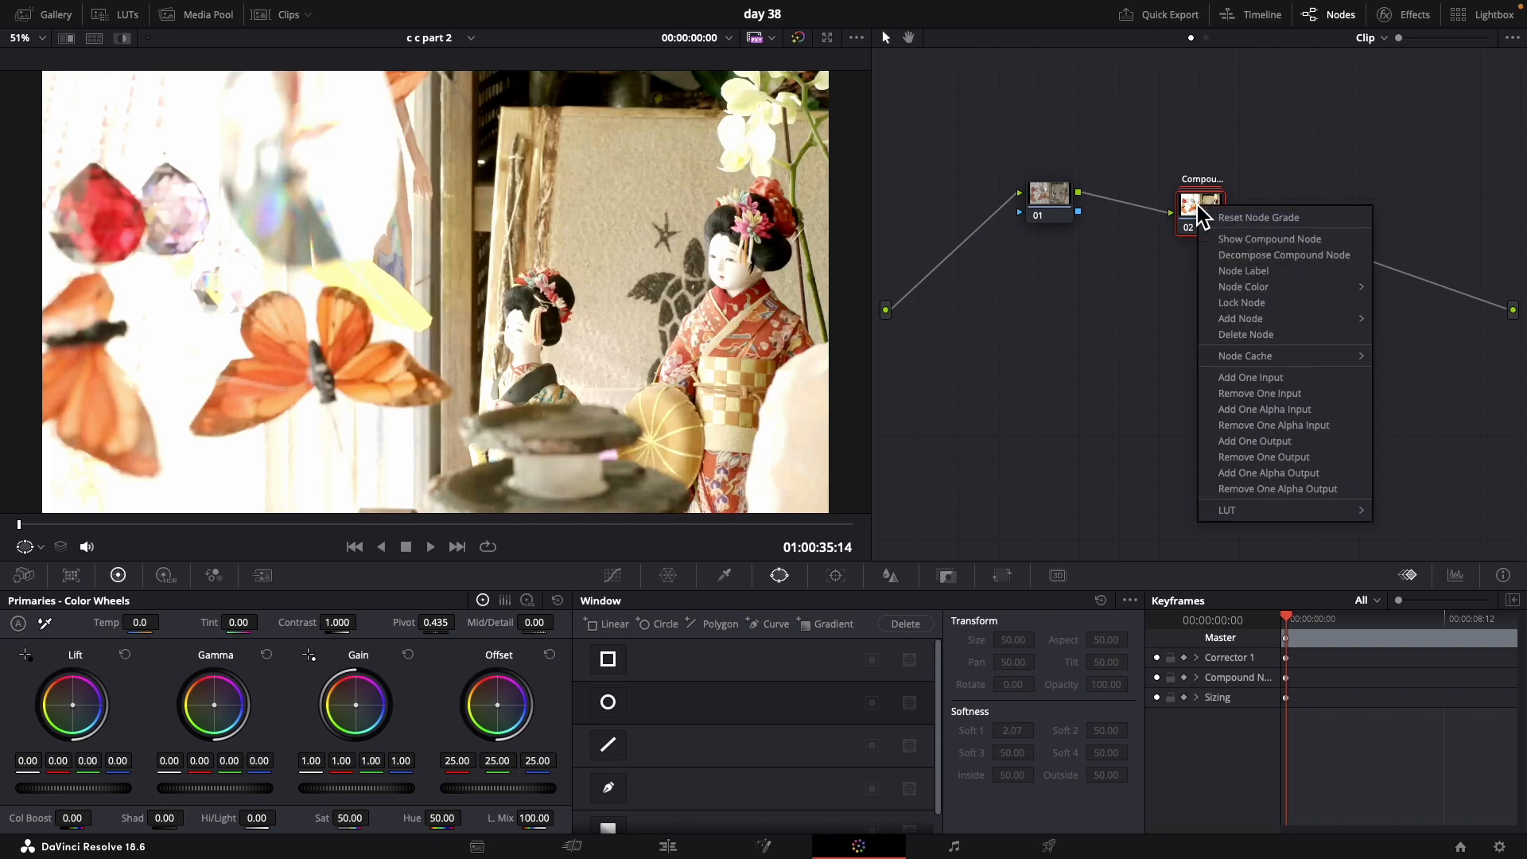
left_click(1276, 240)
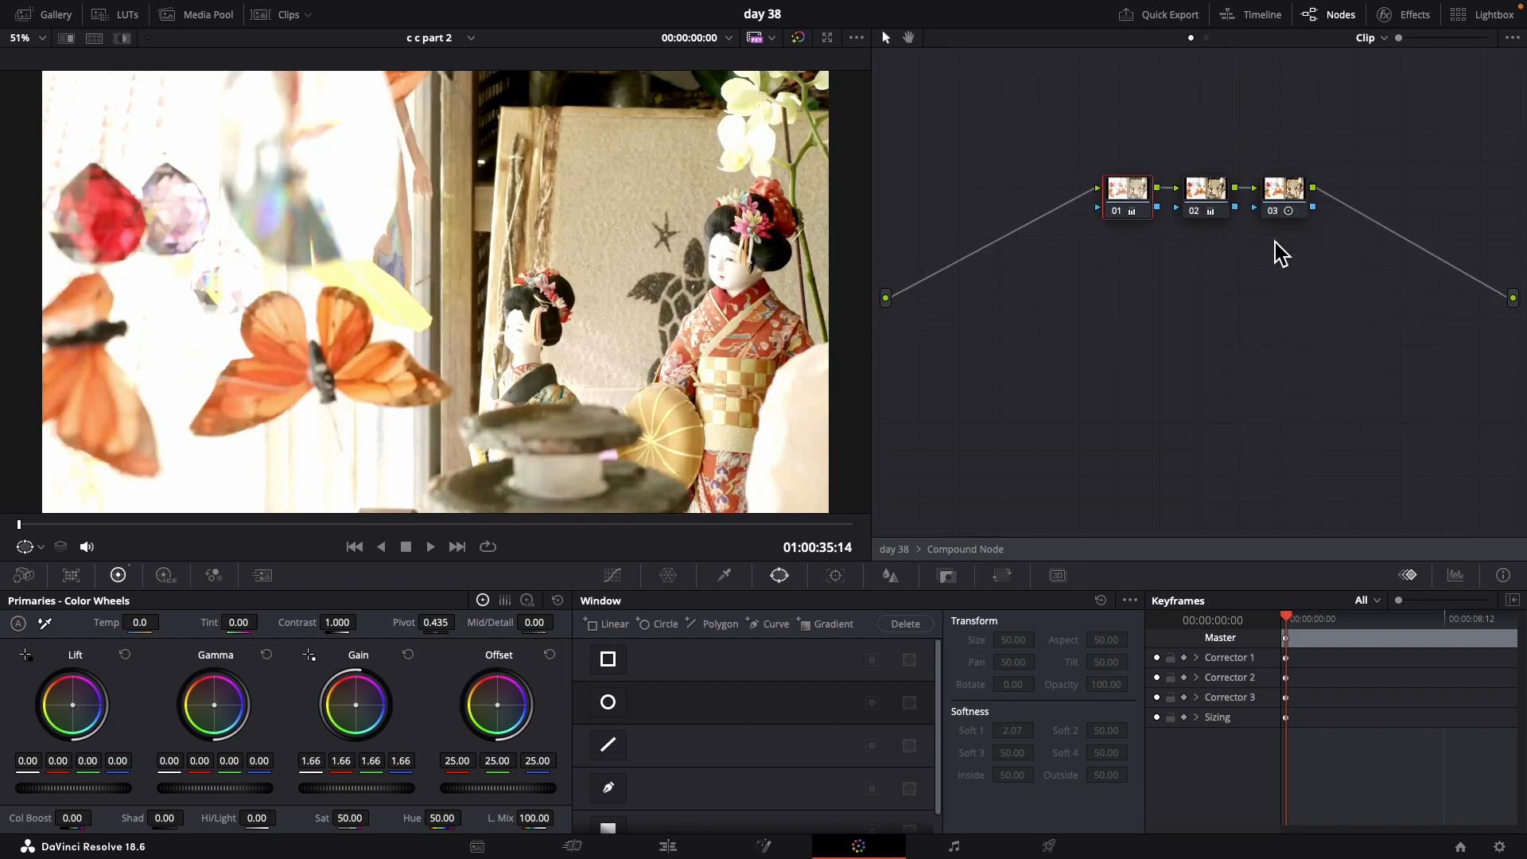
left_click(1216, 201)
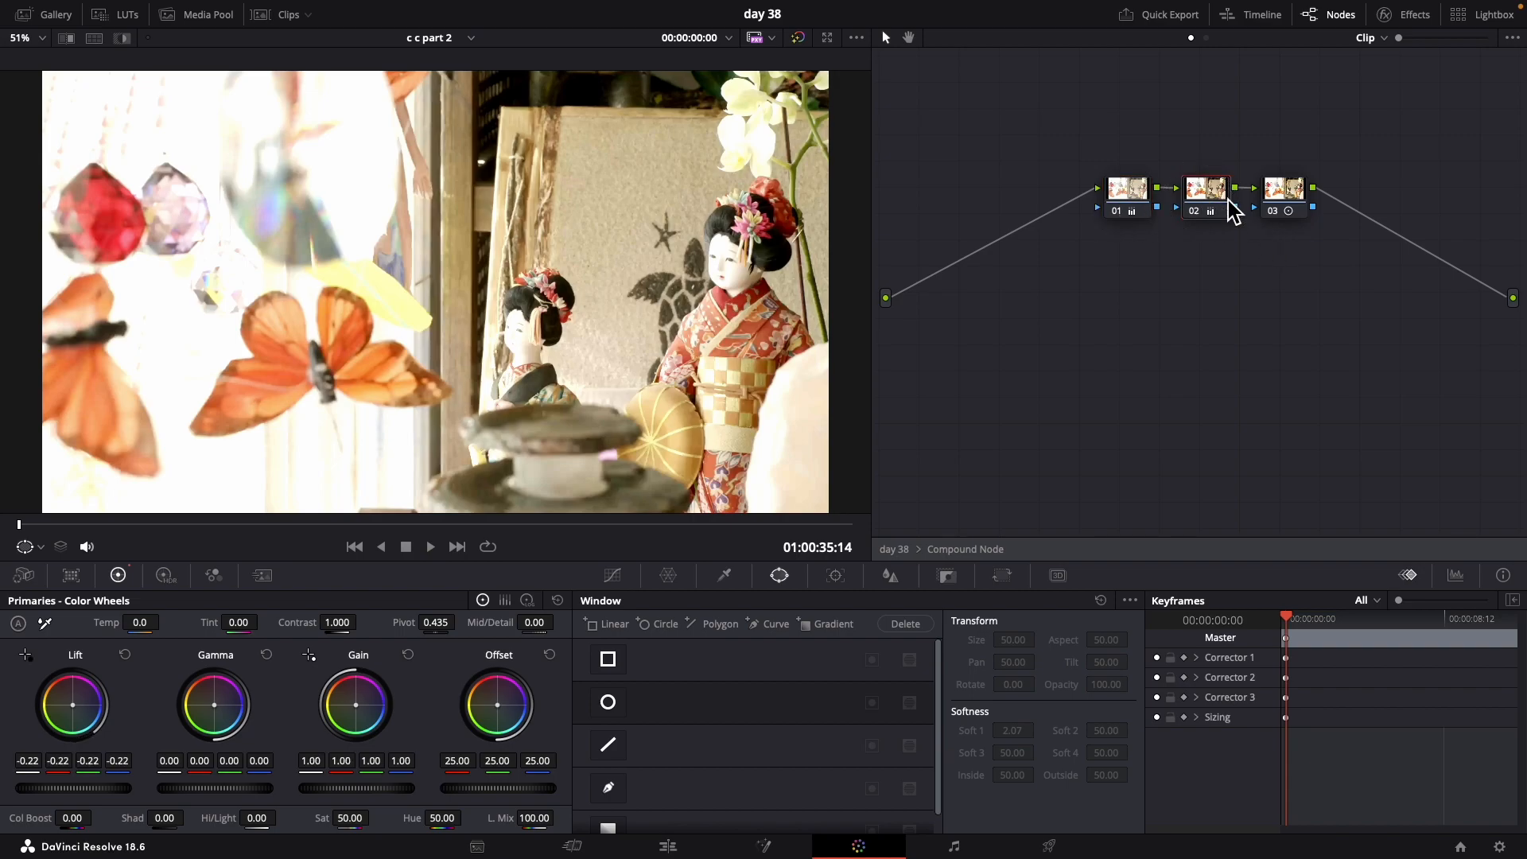
left_click(1280, 195)
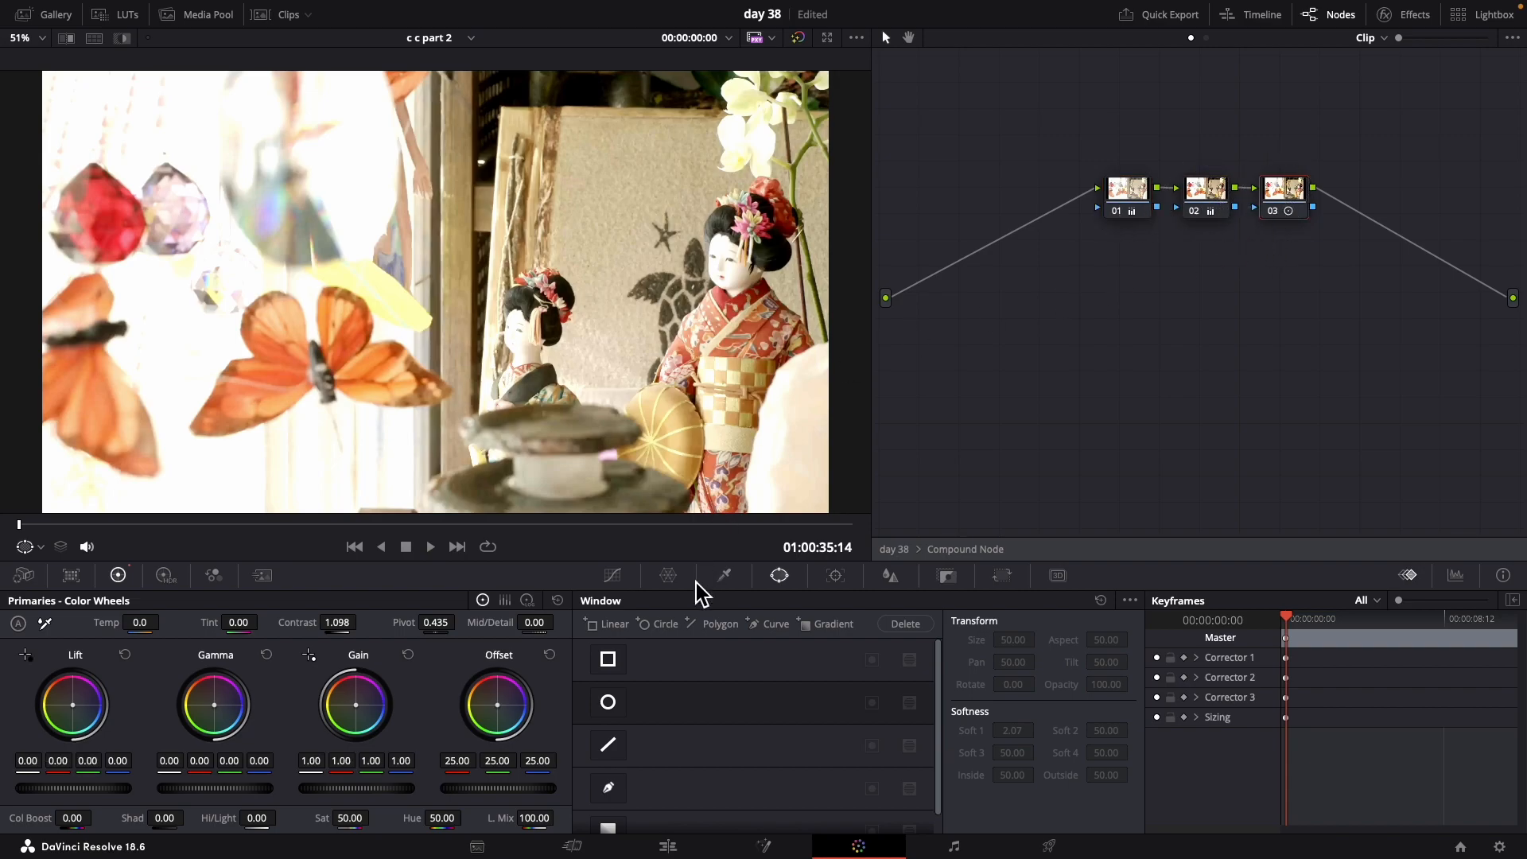
left_click_drag(380, 789, 288, 767)
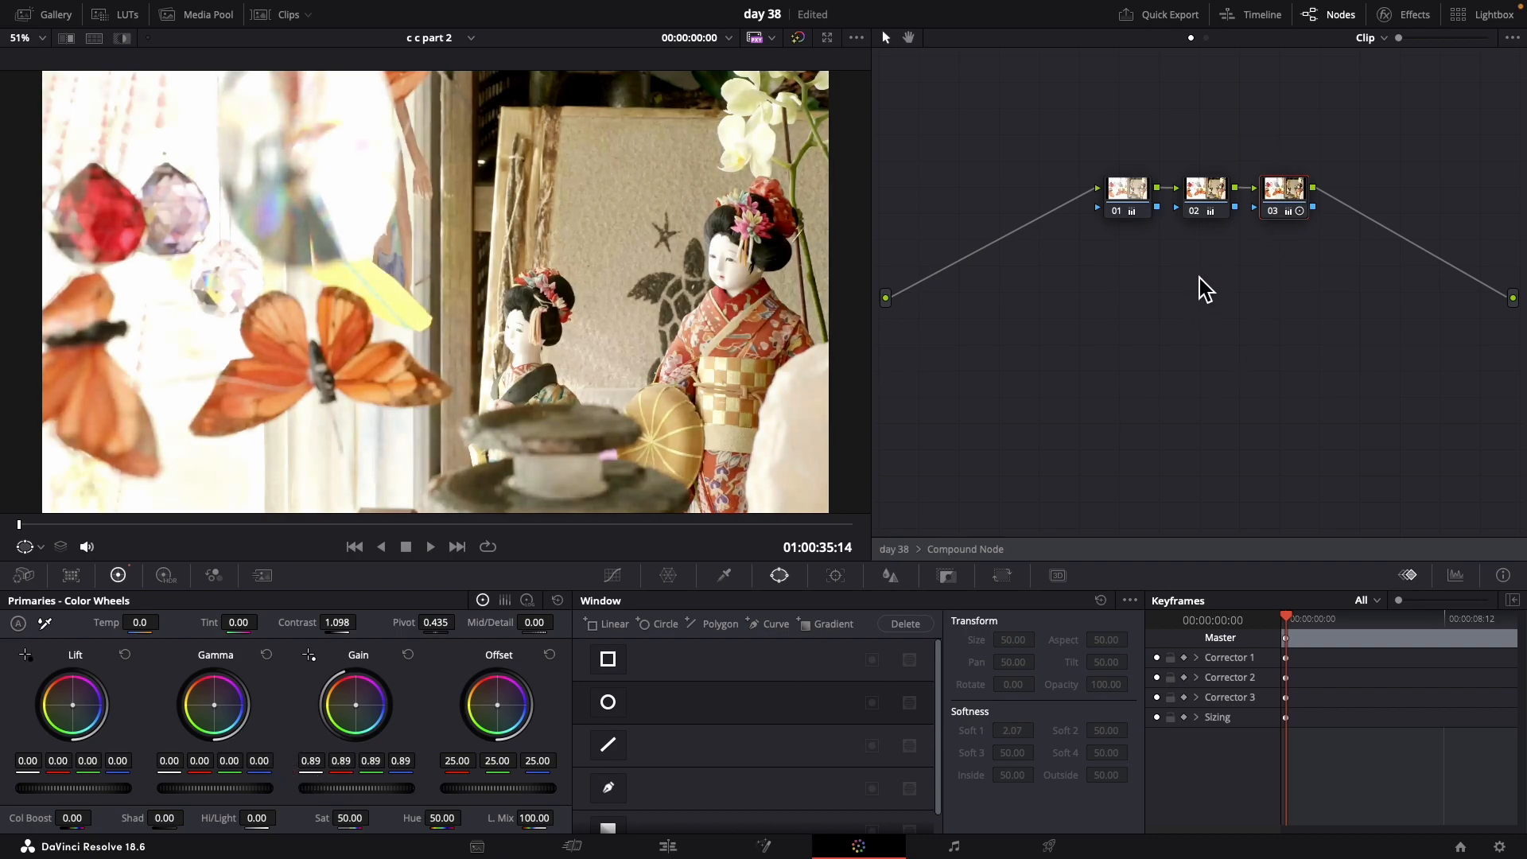
Step: Return to the clip's main node graph and decompose the compound node into its individual nodes
right_click(1217, 256)
left_click(1249, 269)
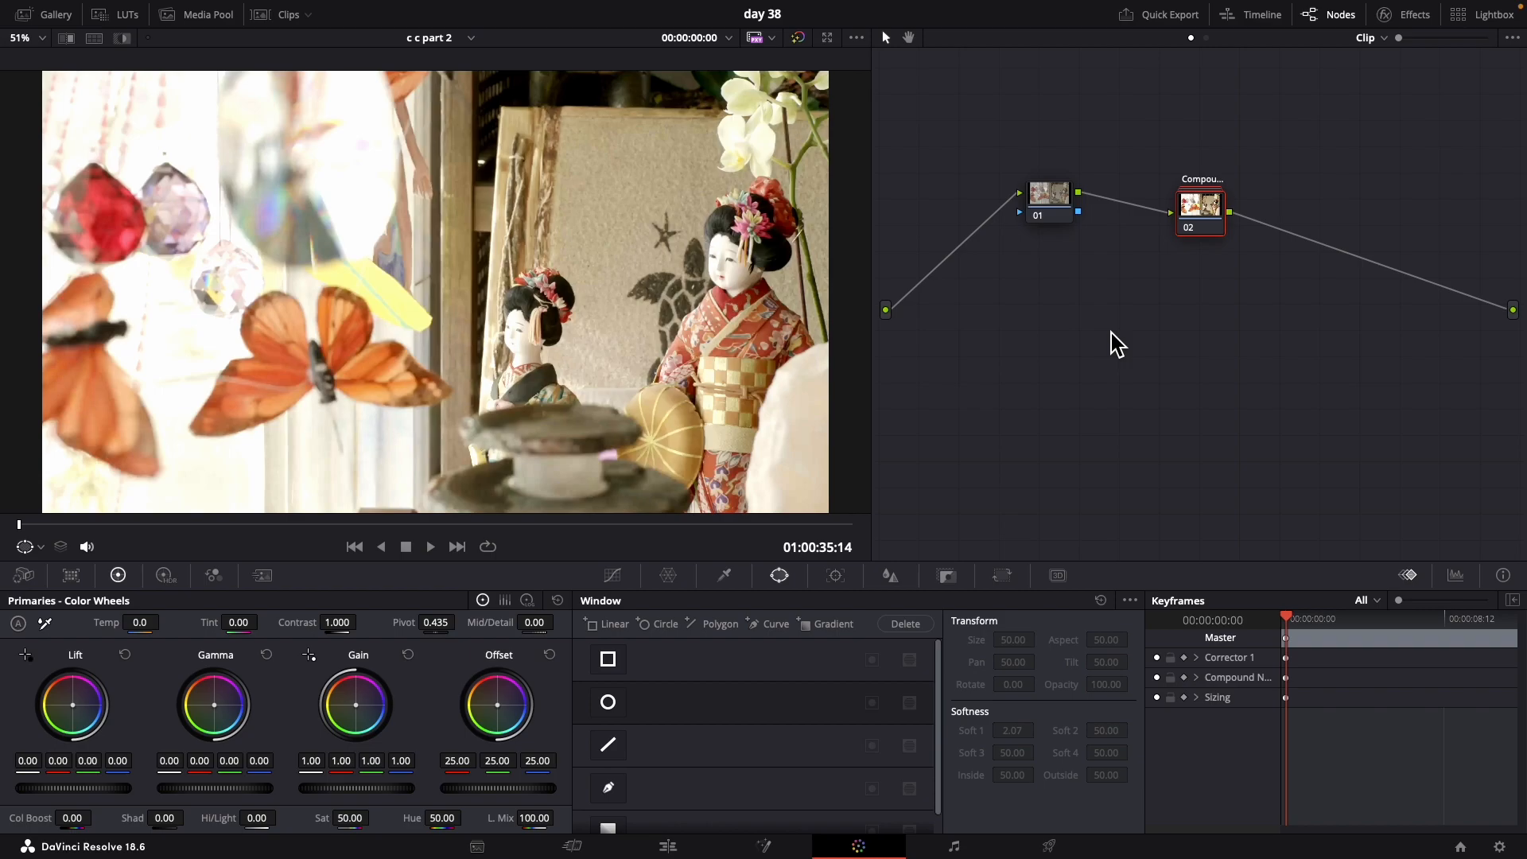
right_click(1210, 226)
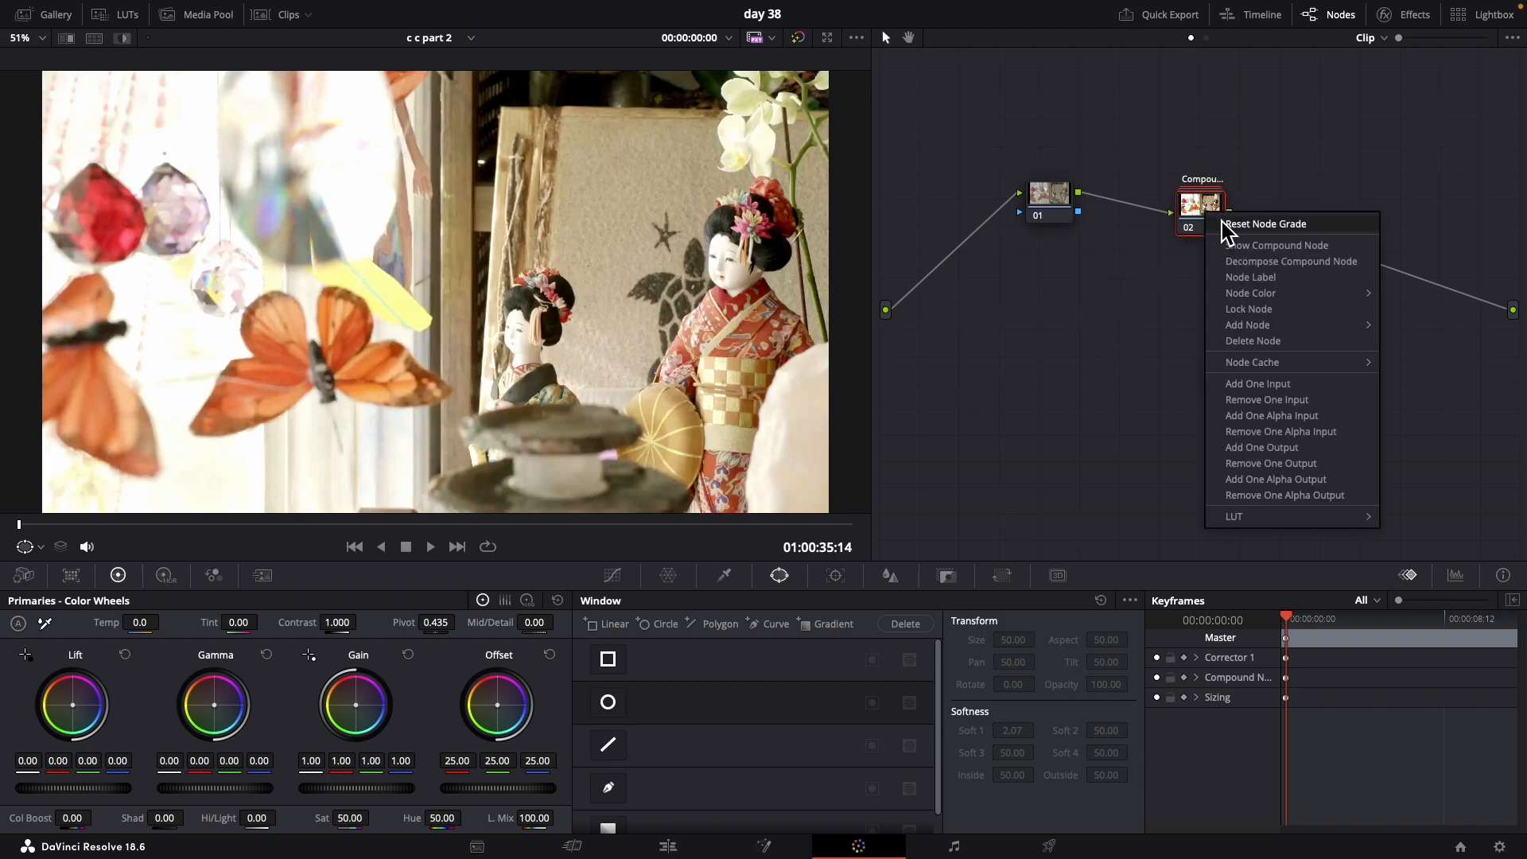
left_click(1262, 262)
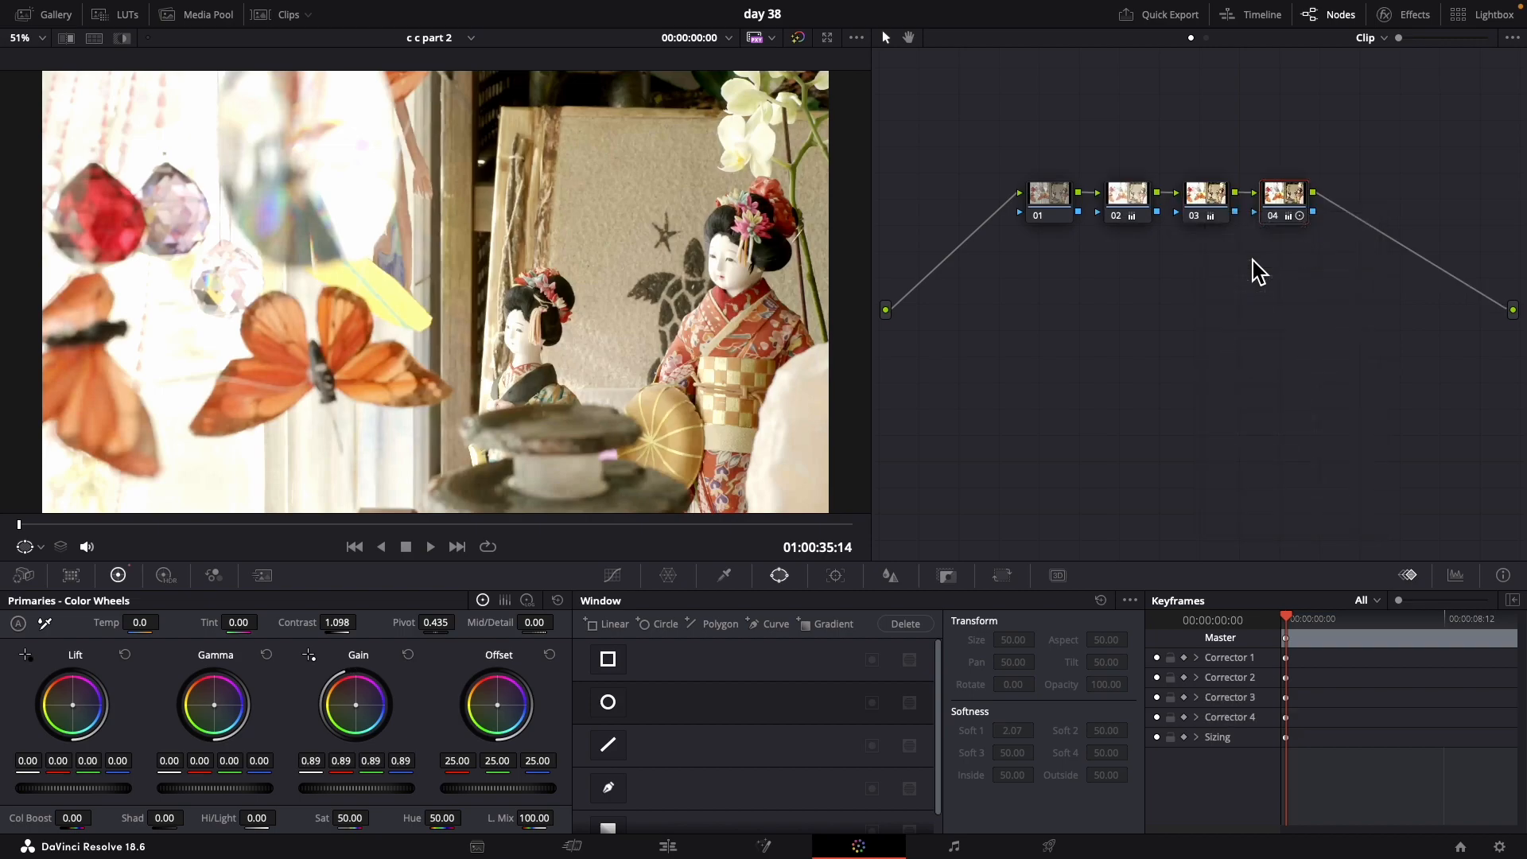
left_click(1136, 293)
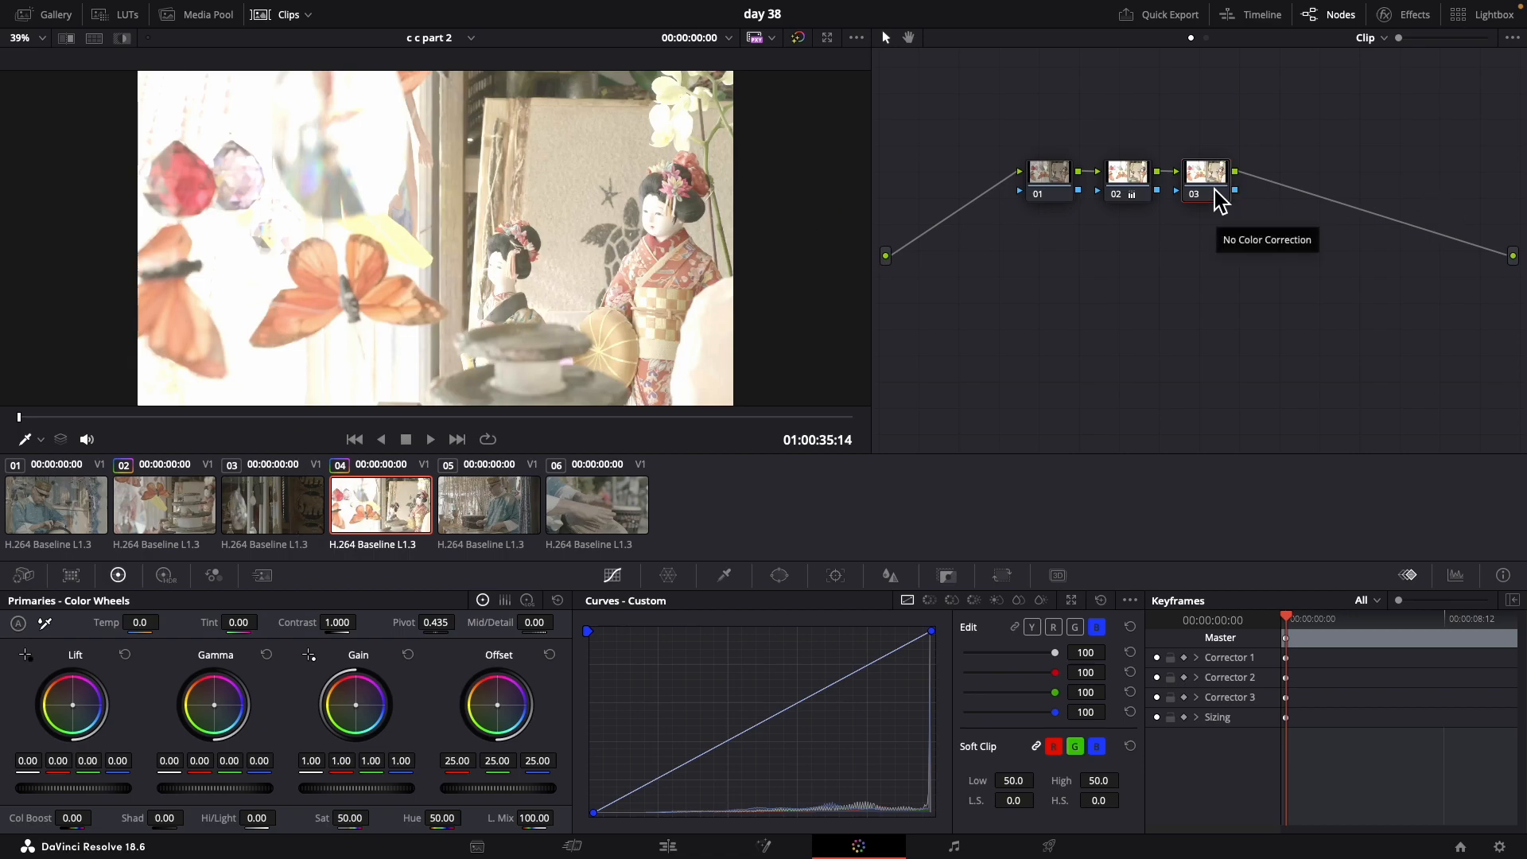
Step: On node 03 of clip 04, pull the green curve's white point inward along the upper edge for a strong green tint
left_click(170, 509)
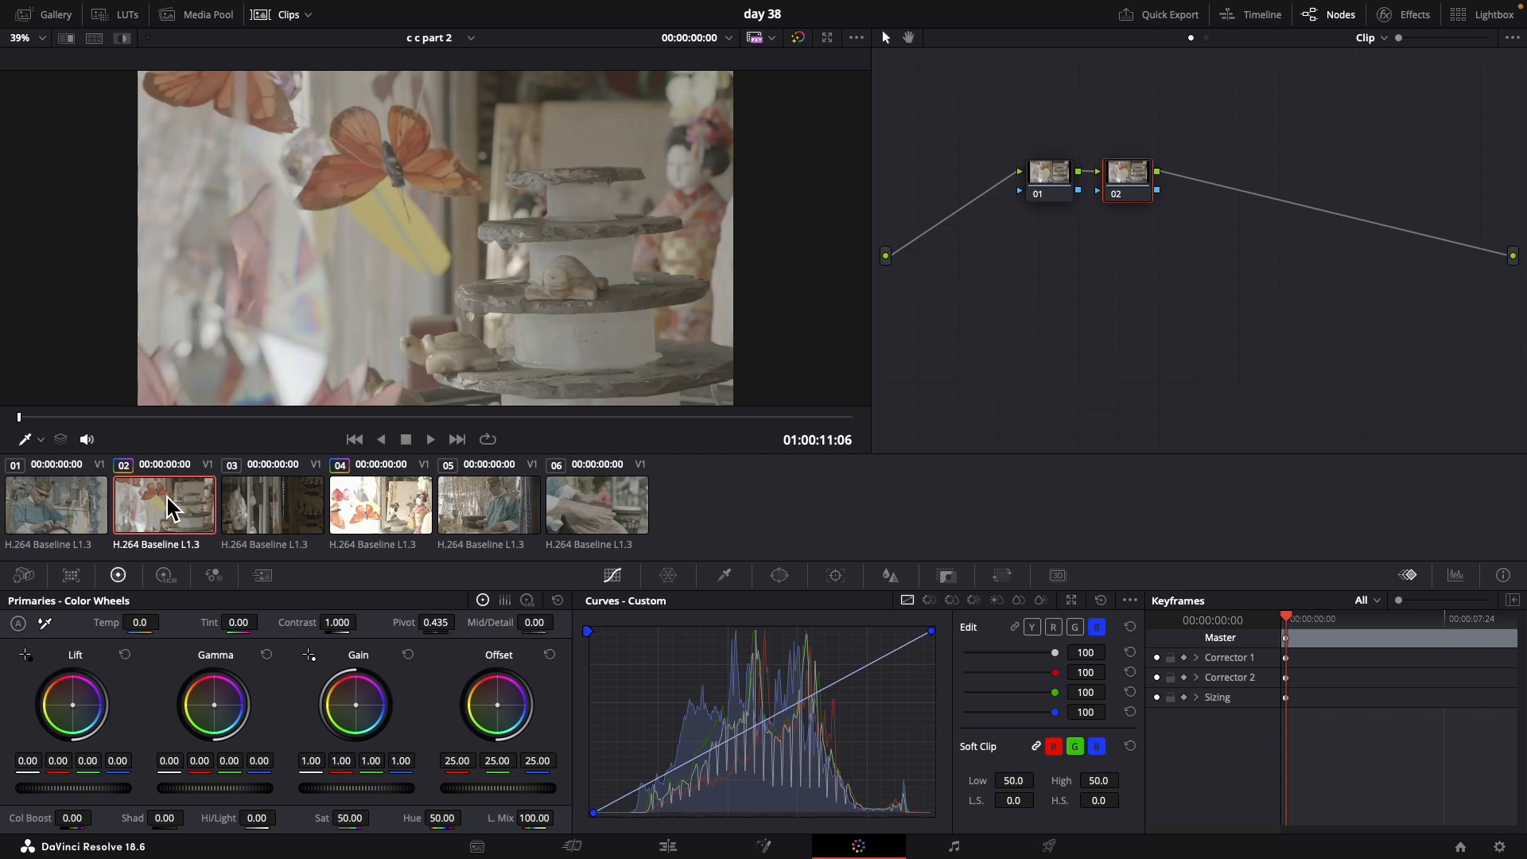
left_click(373, 510)
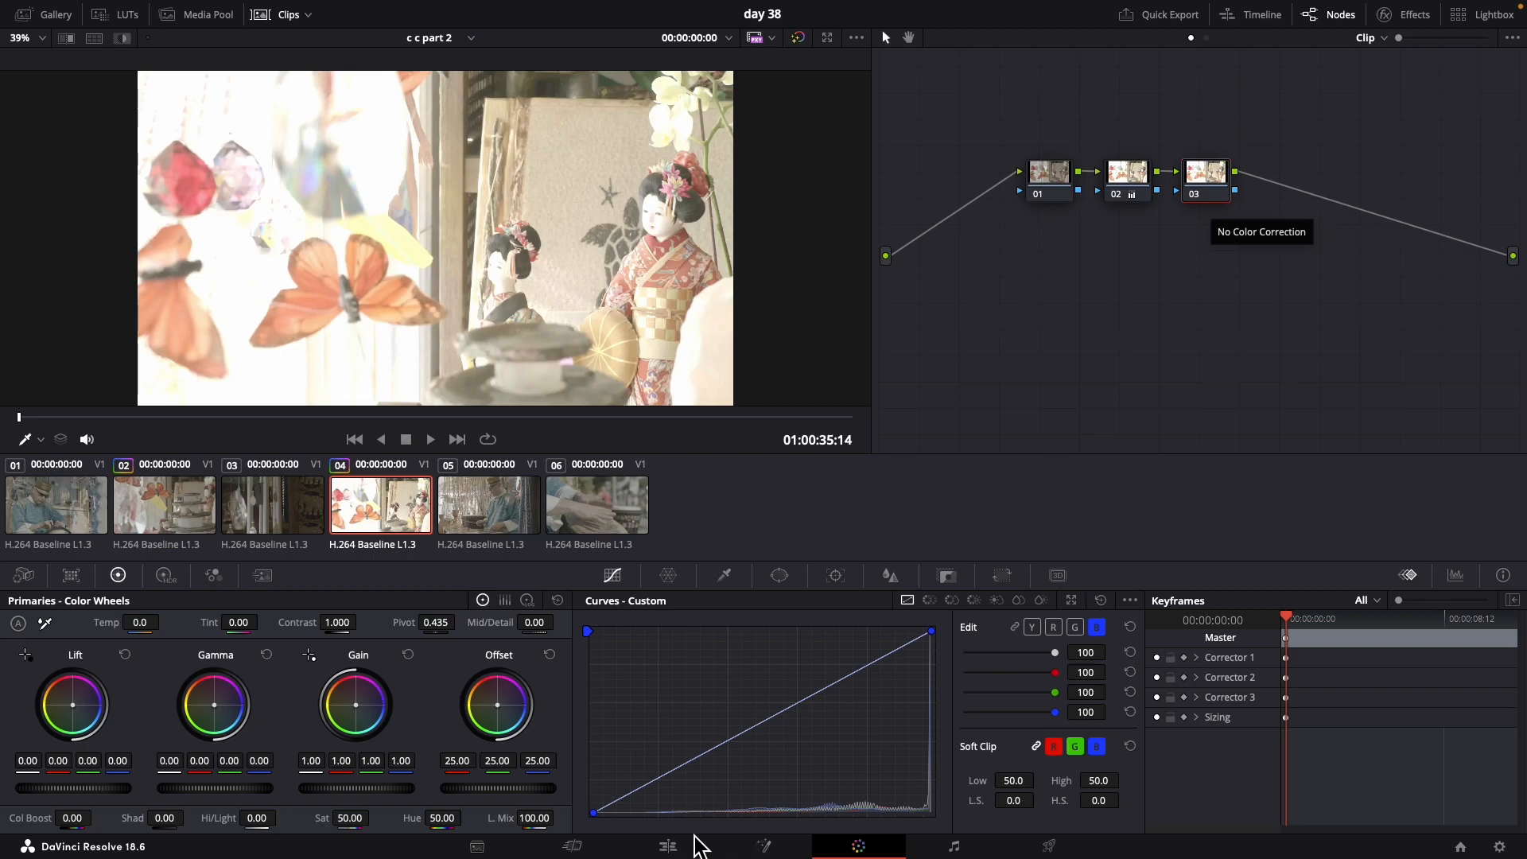
left_click(1075, 628)
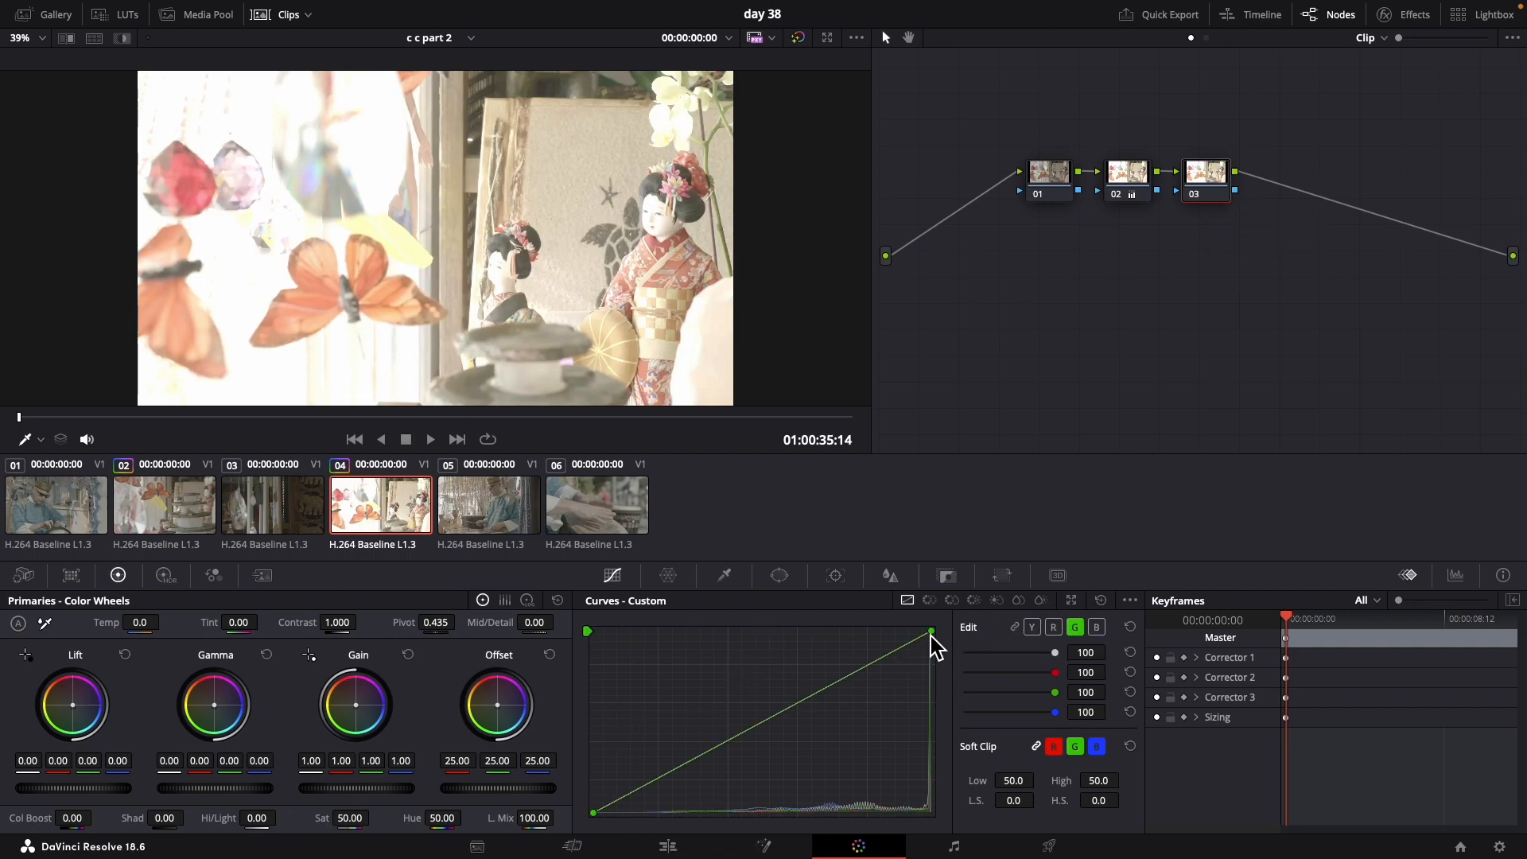
left_click_drag(931, 633, 812, 633)
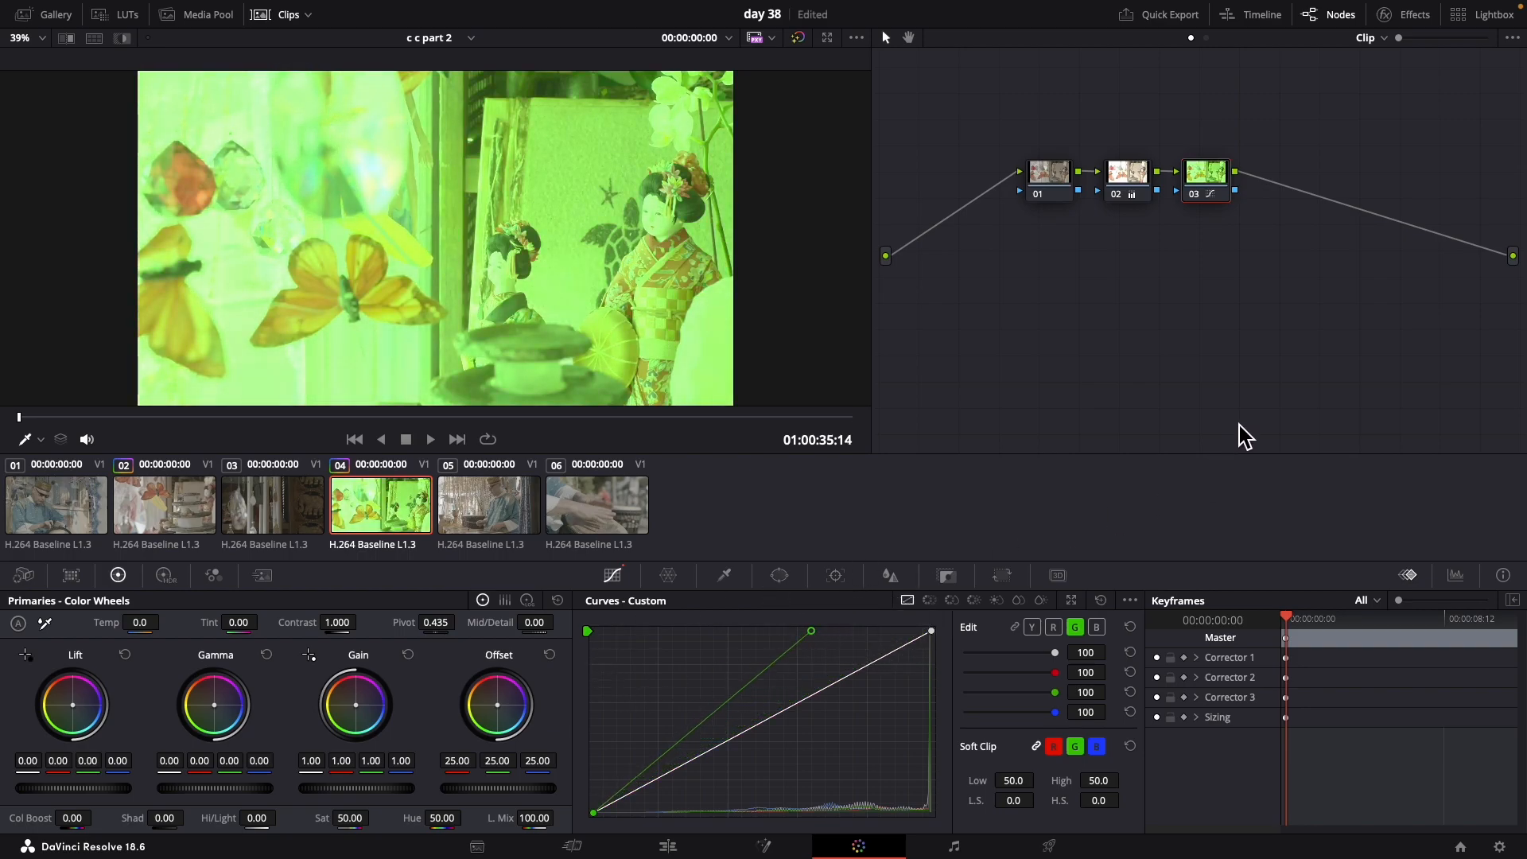
Step: Save node 03 of clip 04 as a shared node labelled "green"
right_click(1203, 193)
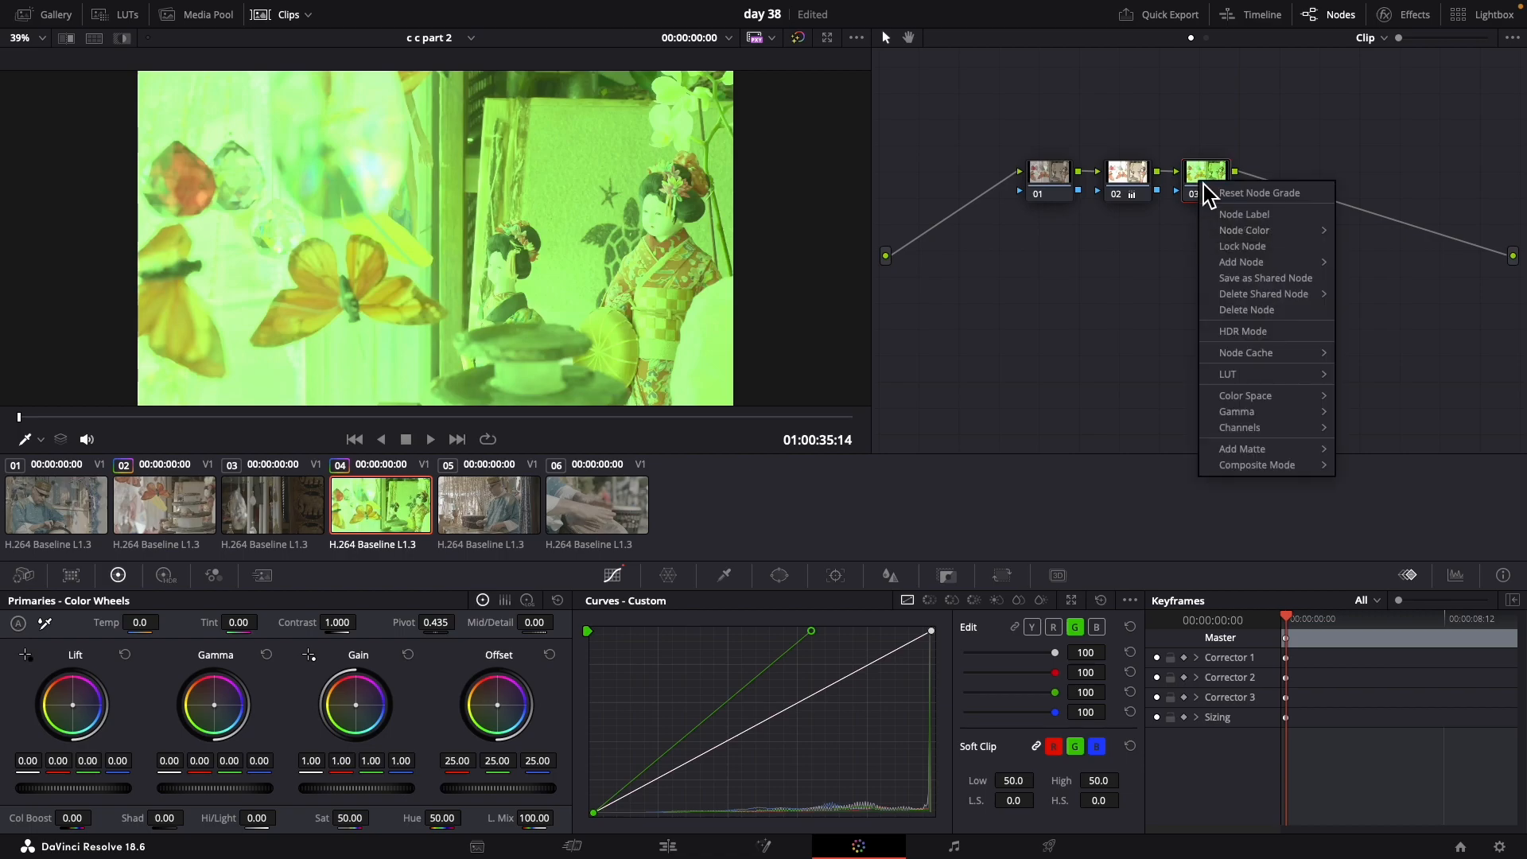
left_click(1306, 279)
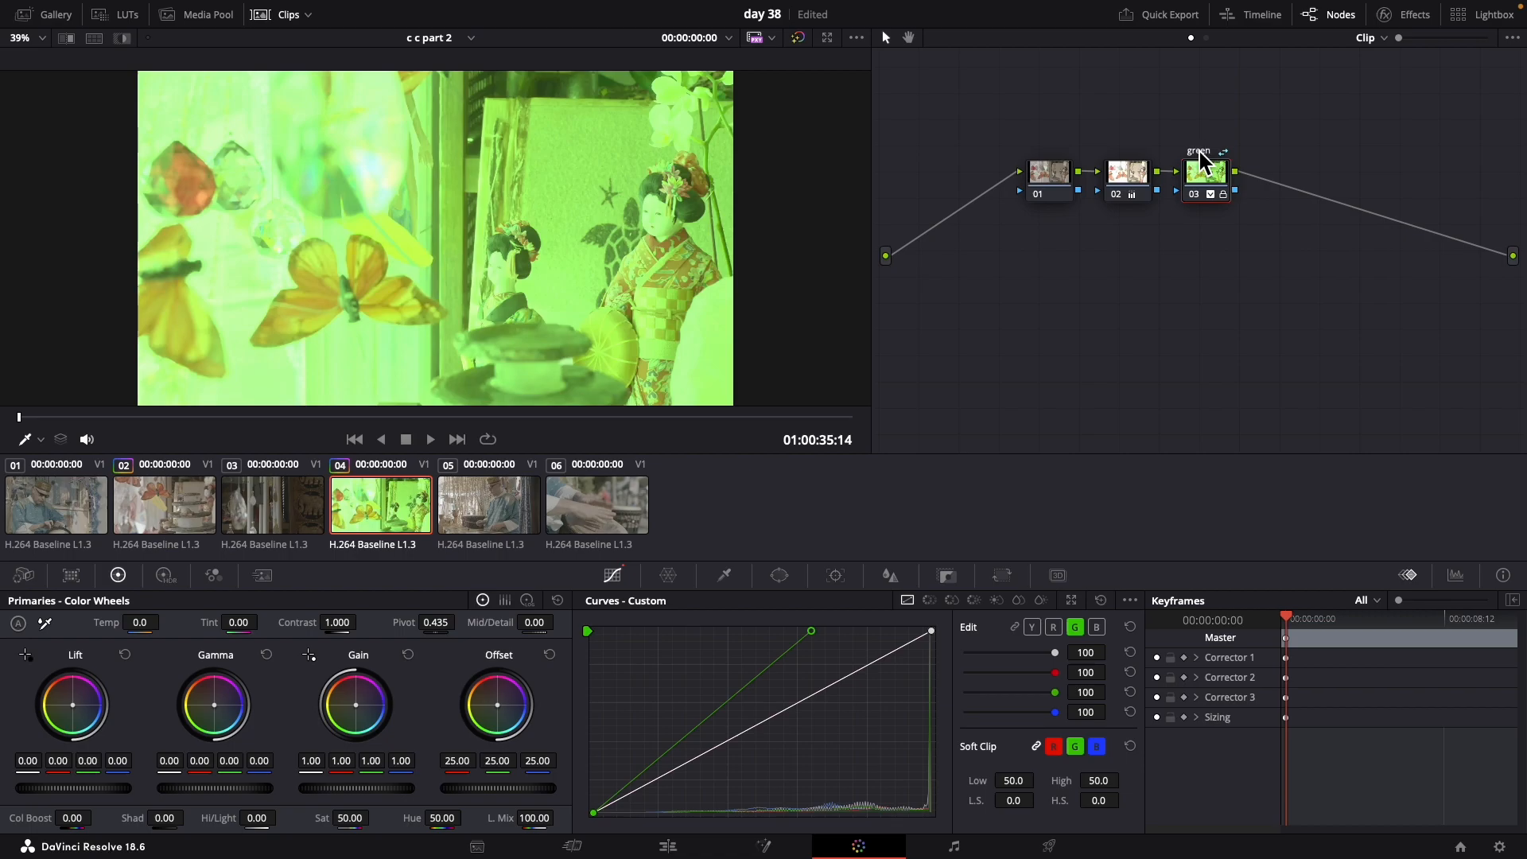
left_click(1224, 262)
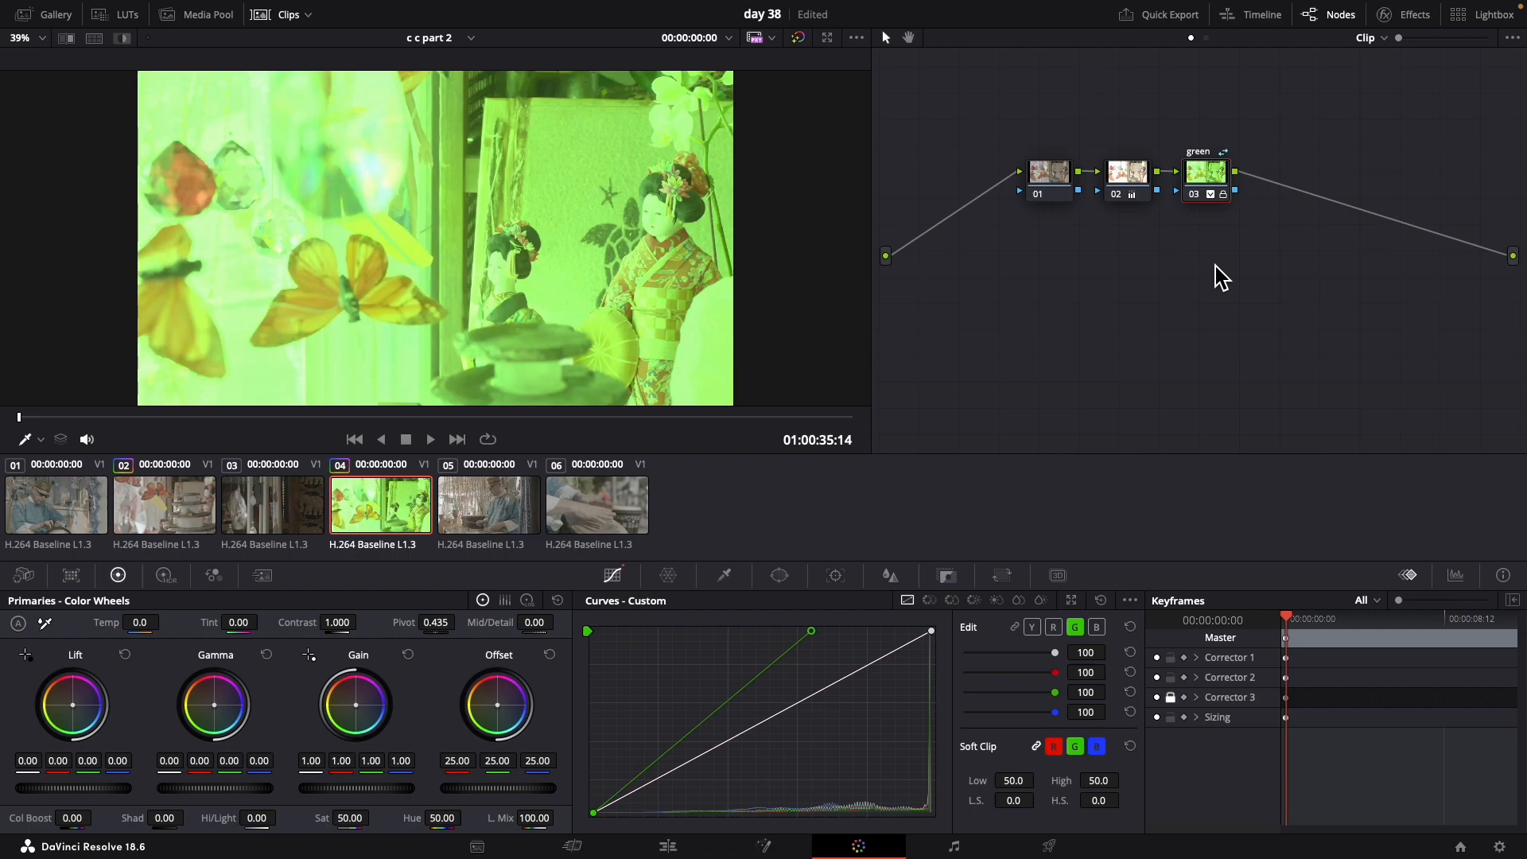
Step: Add the shared node "green" after node 02 of clip 02 and compare the result with clip 04
left_click(164, 517)
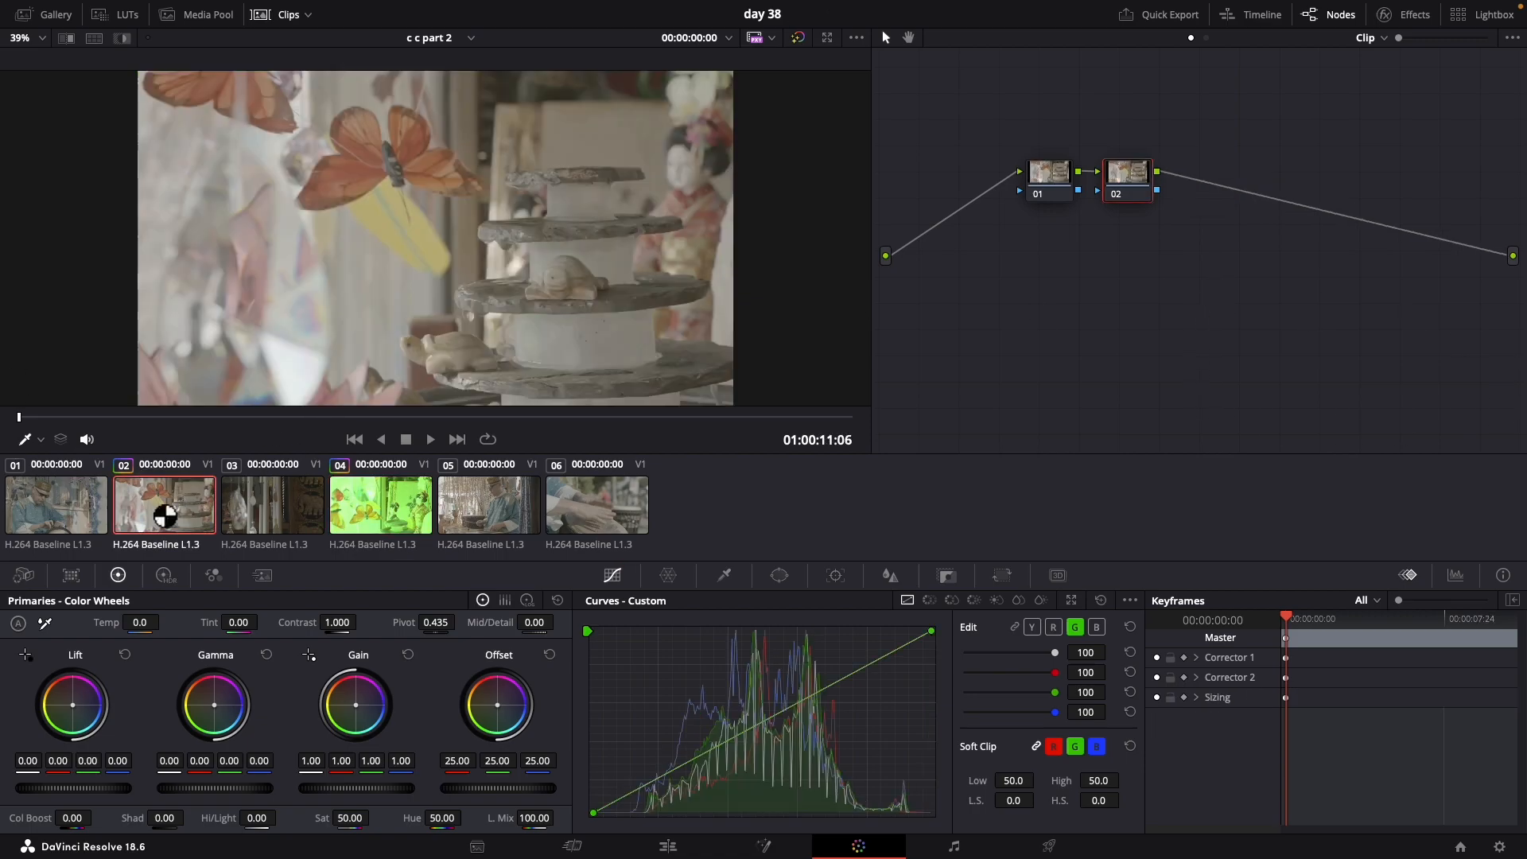
right_click(1139, 182)
mouse_move(1234, 265)
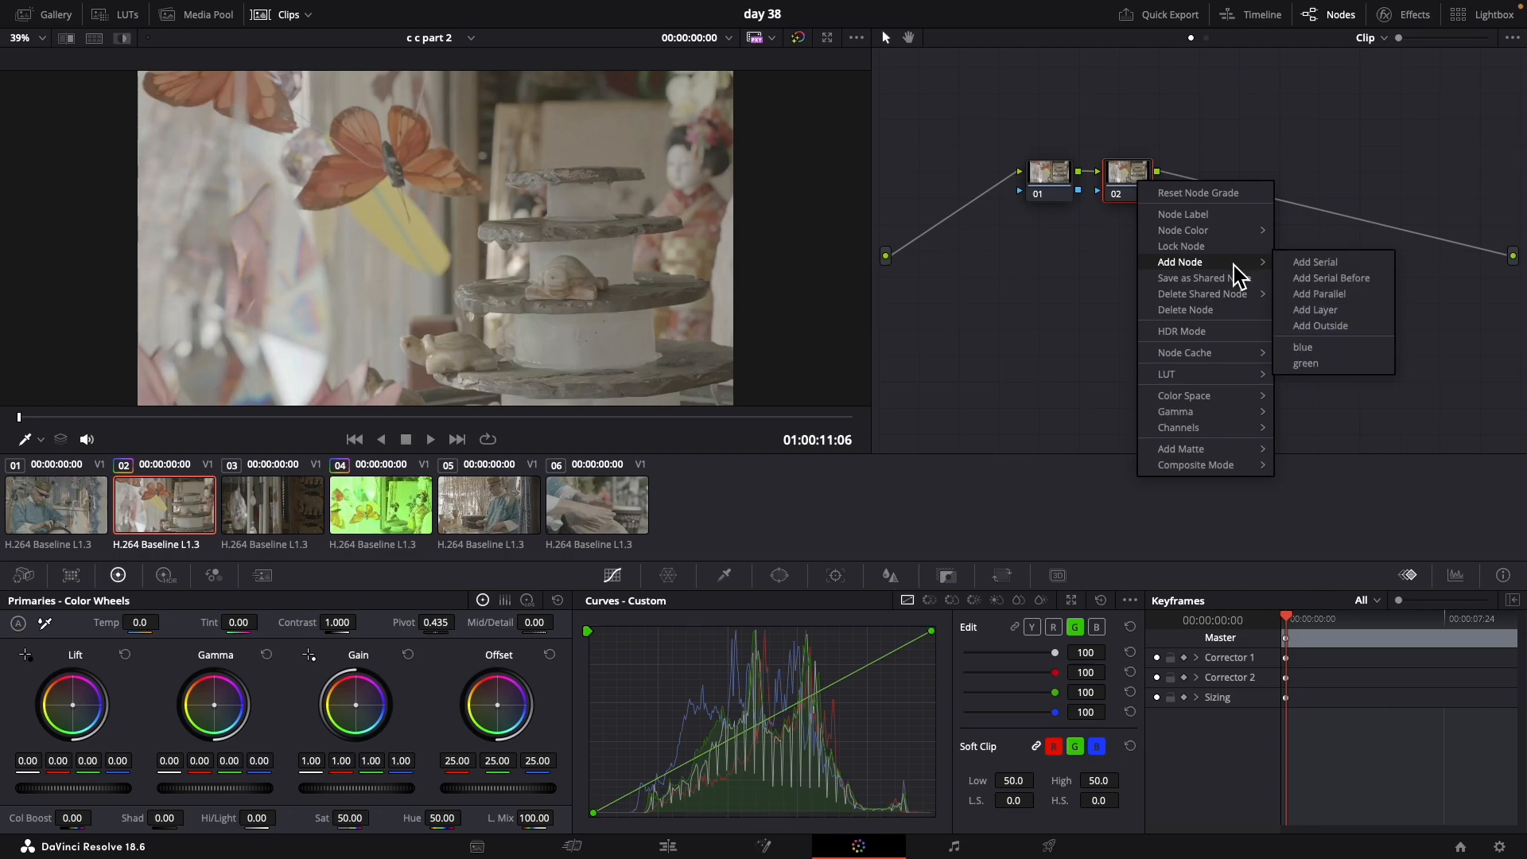
left_click(1318, 366)
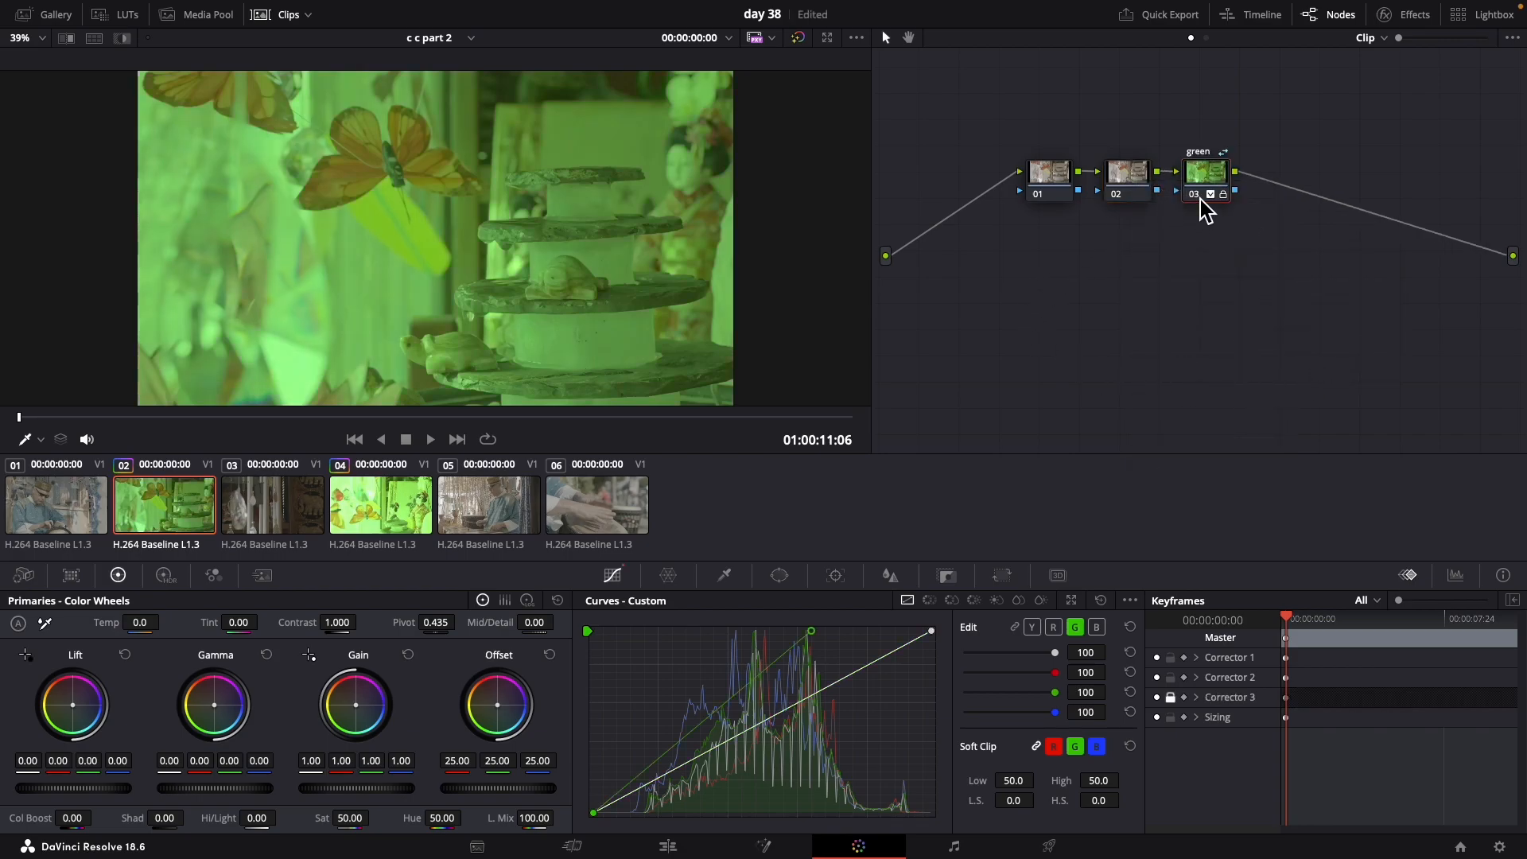
left_click(375, 499)
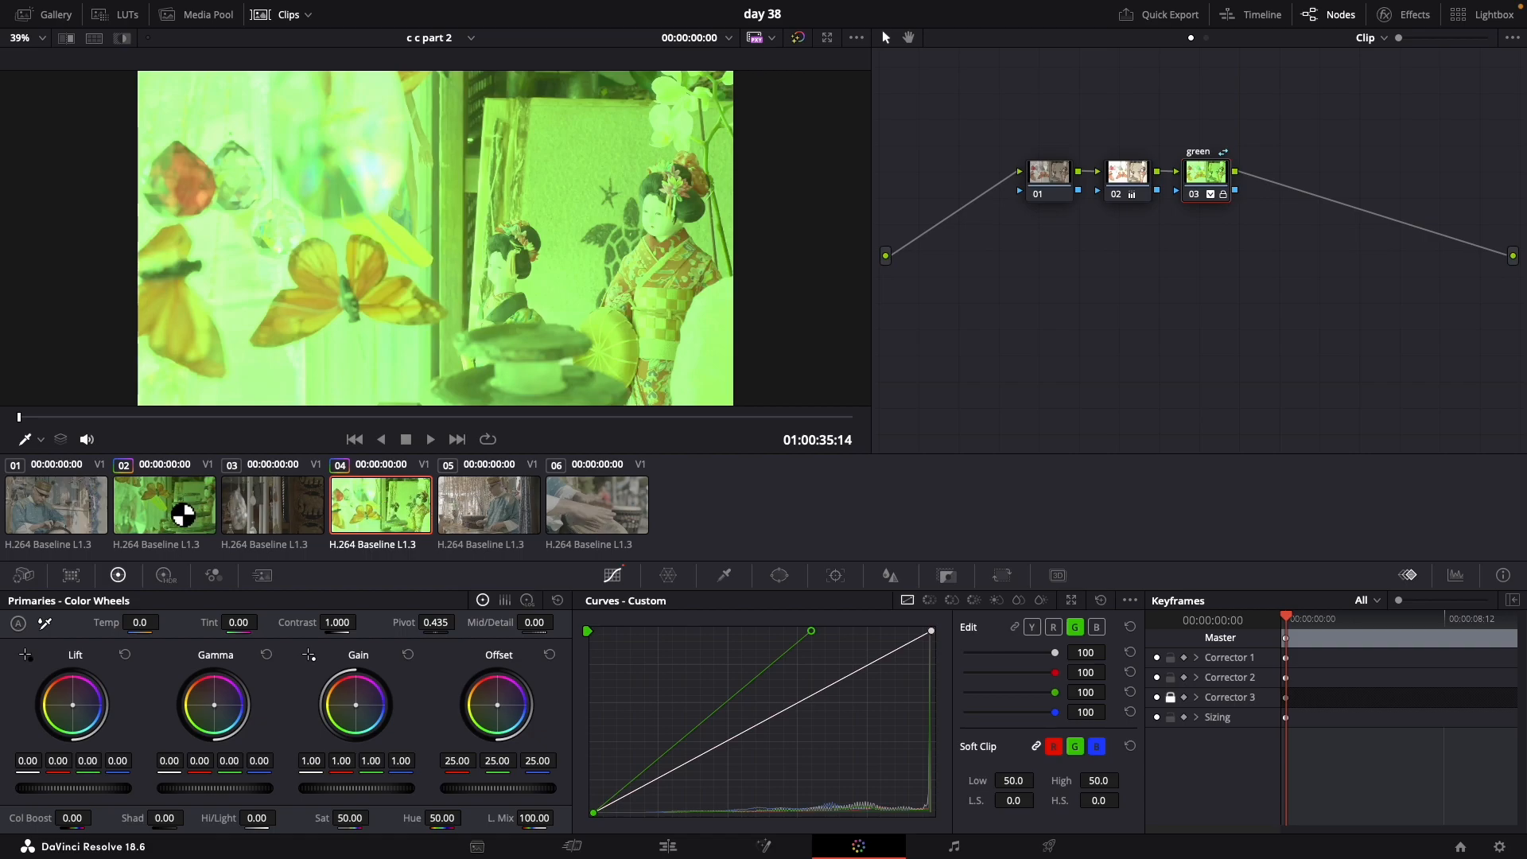
left_click(182, 515)
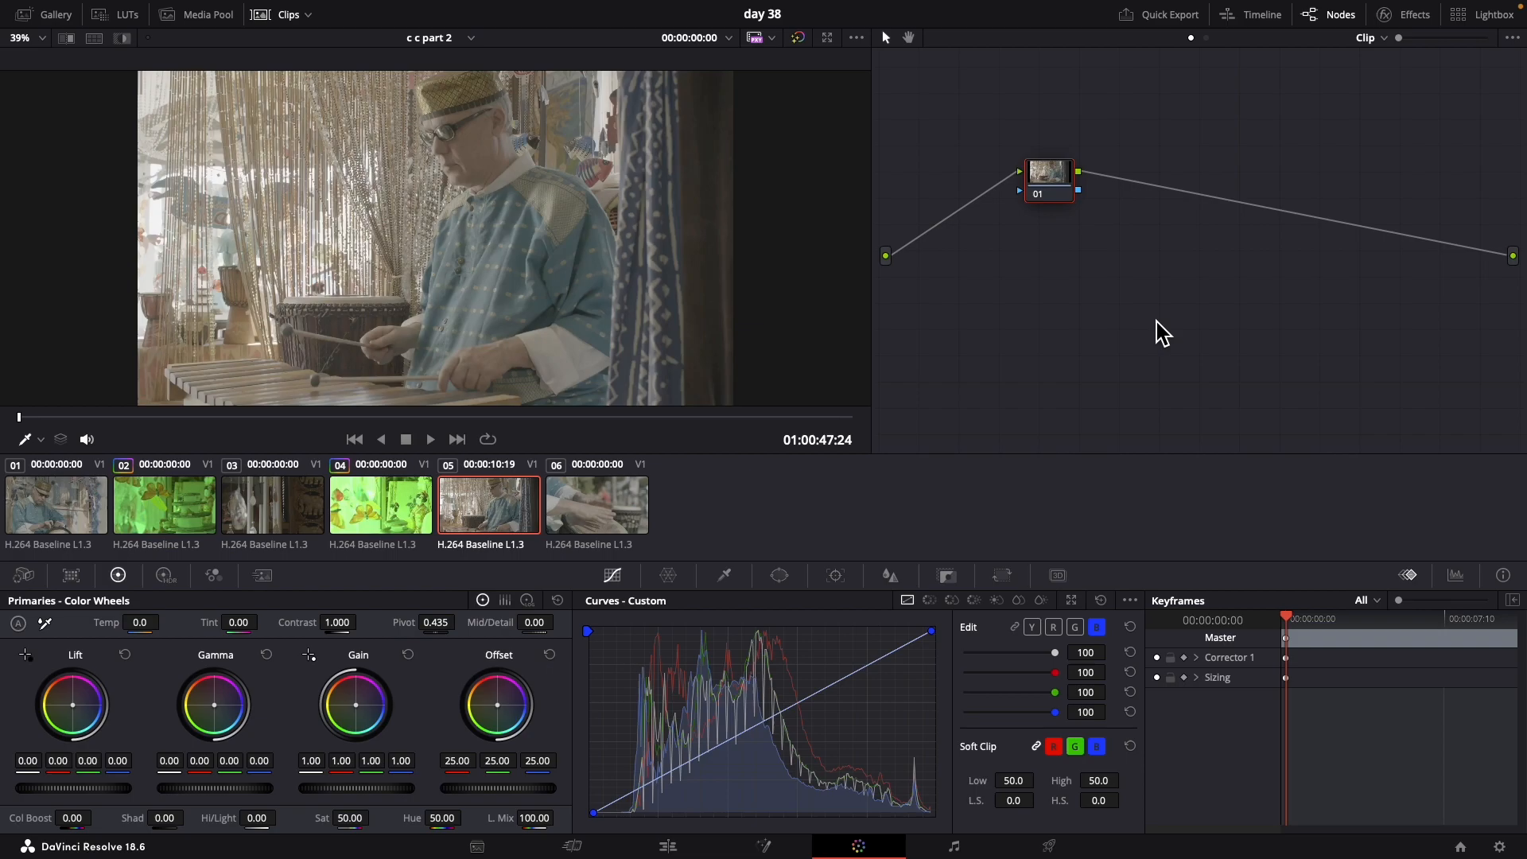
Step: Add a node to the timeline-level node graph and pull its blue curve's white point far inward for a strong blue tint
left_click(1383, 38)
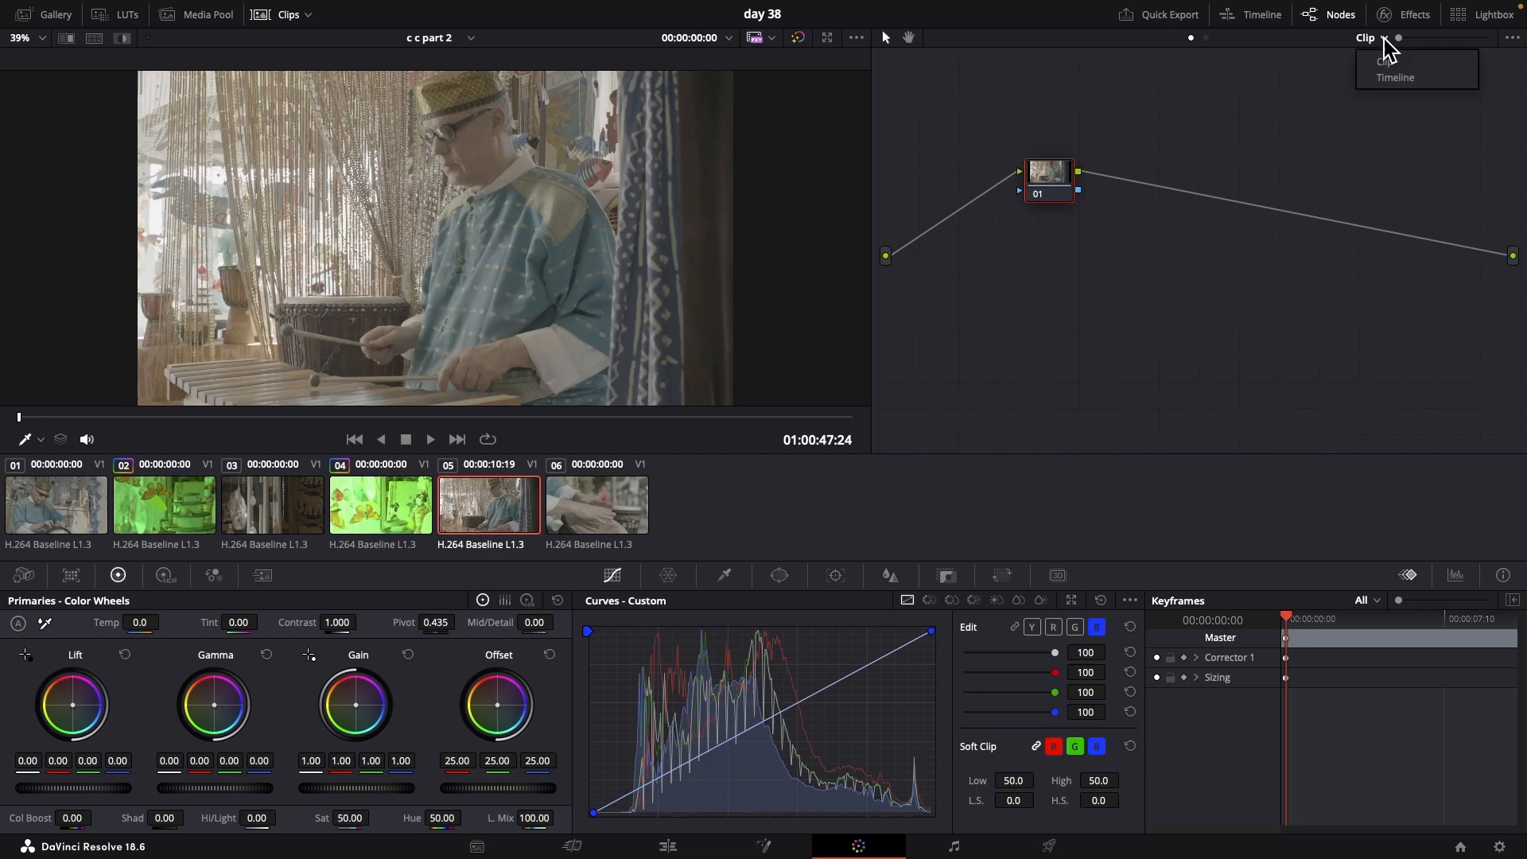
left_click(1397, 80)
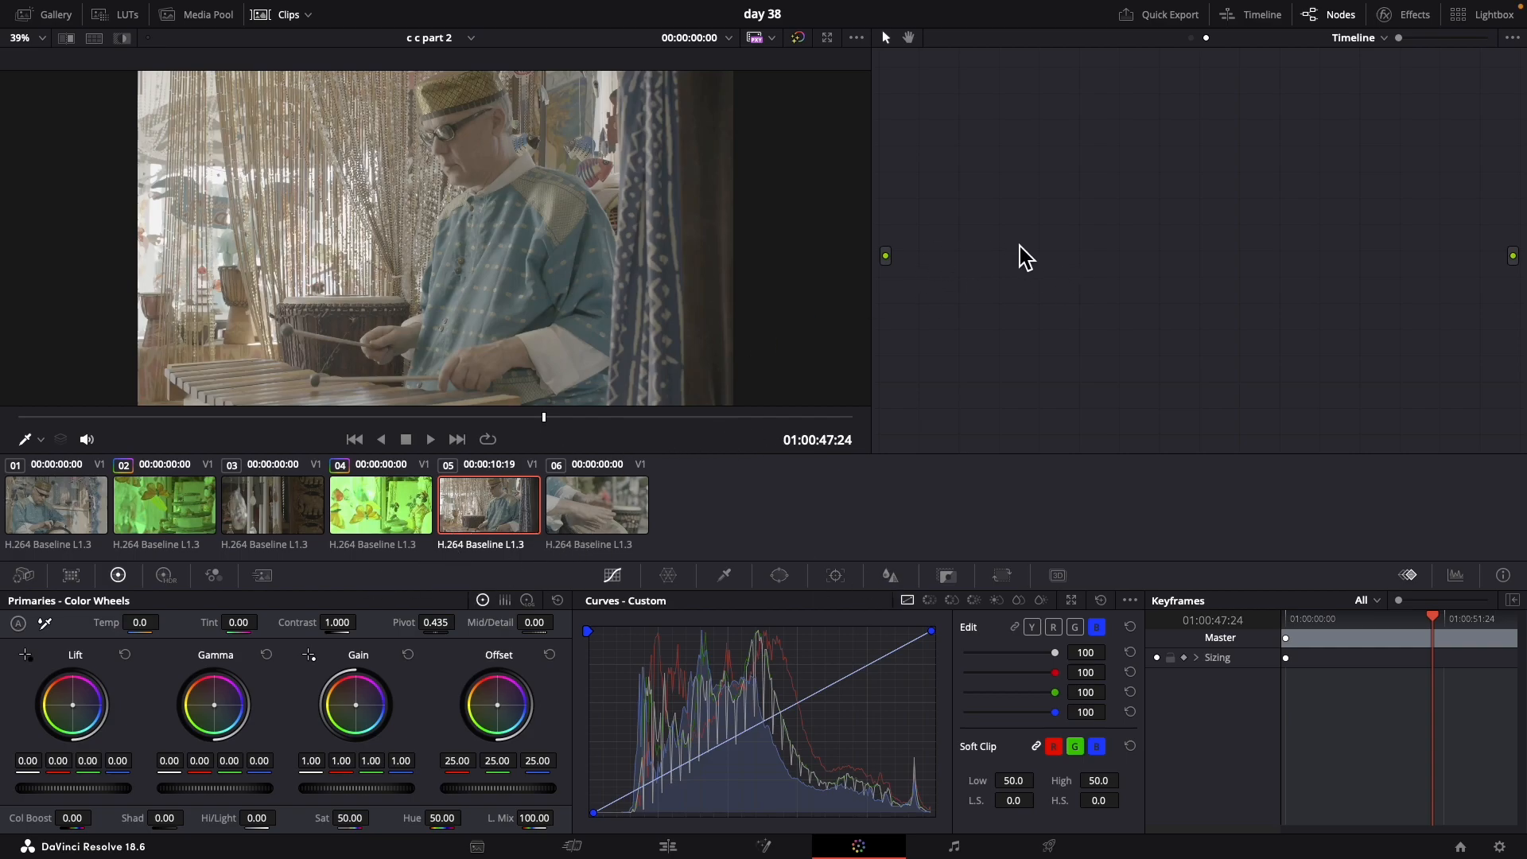
key("alt+s")
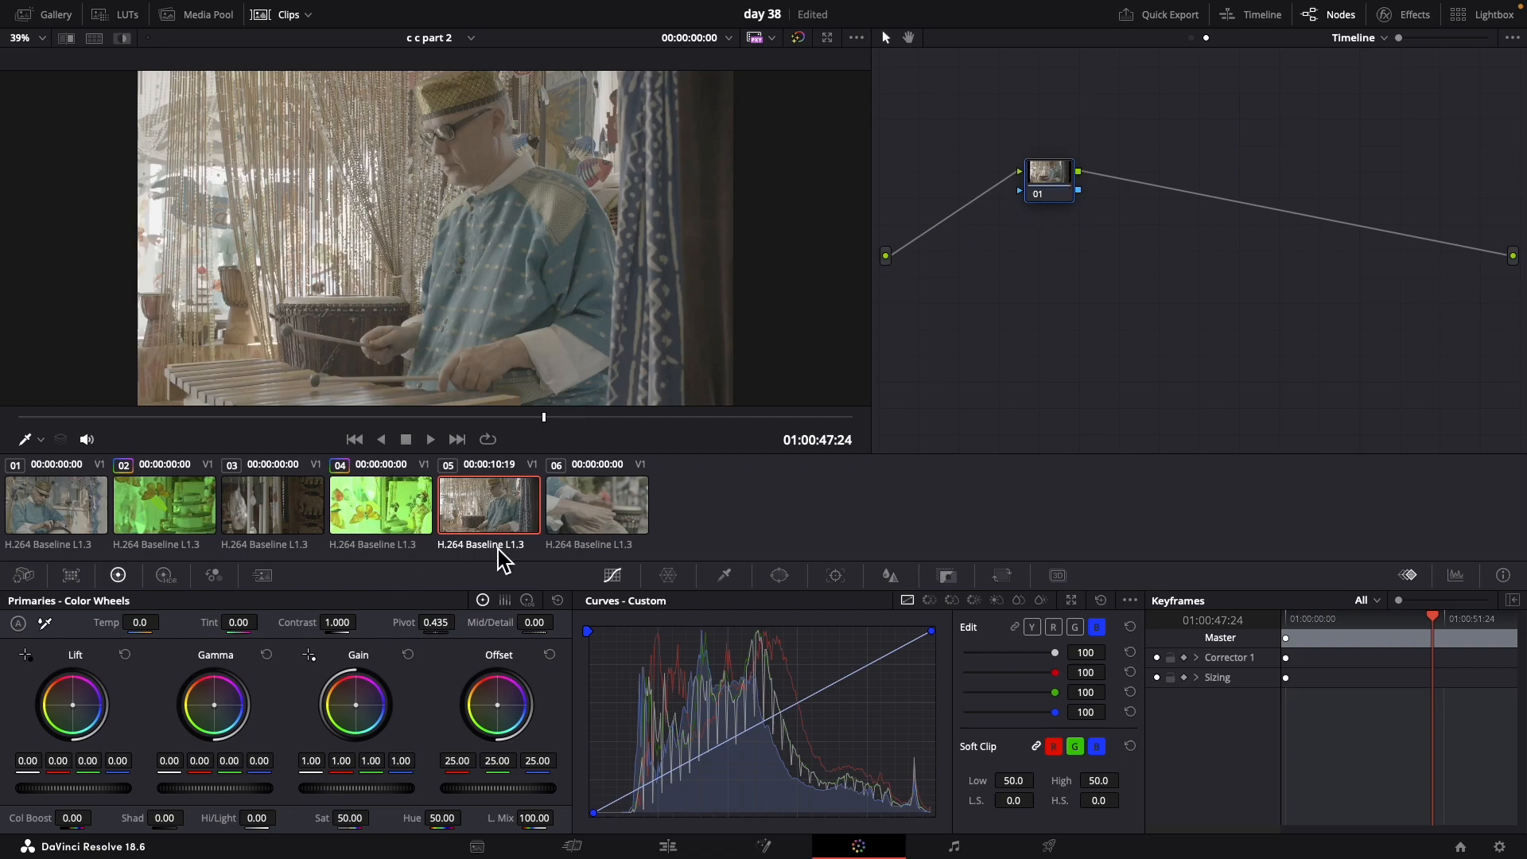
left_click(1061, 173)
left_click_drag(906, 642, 703, 658)
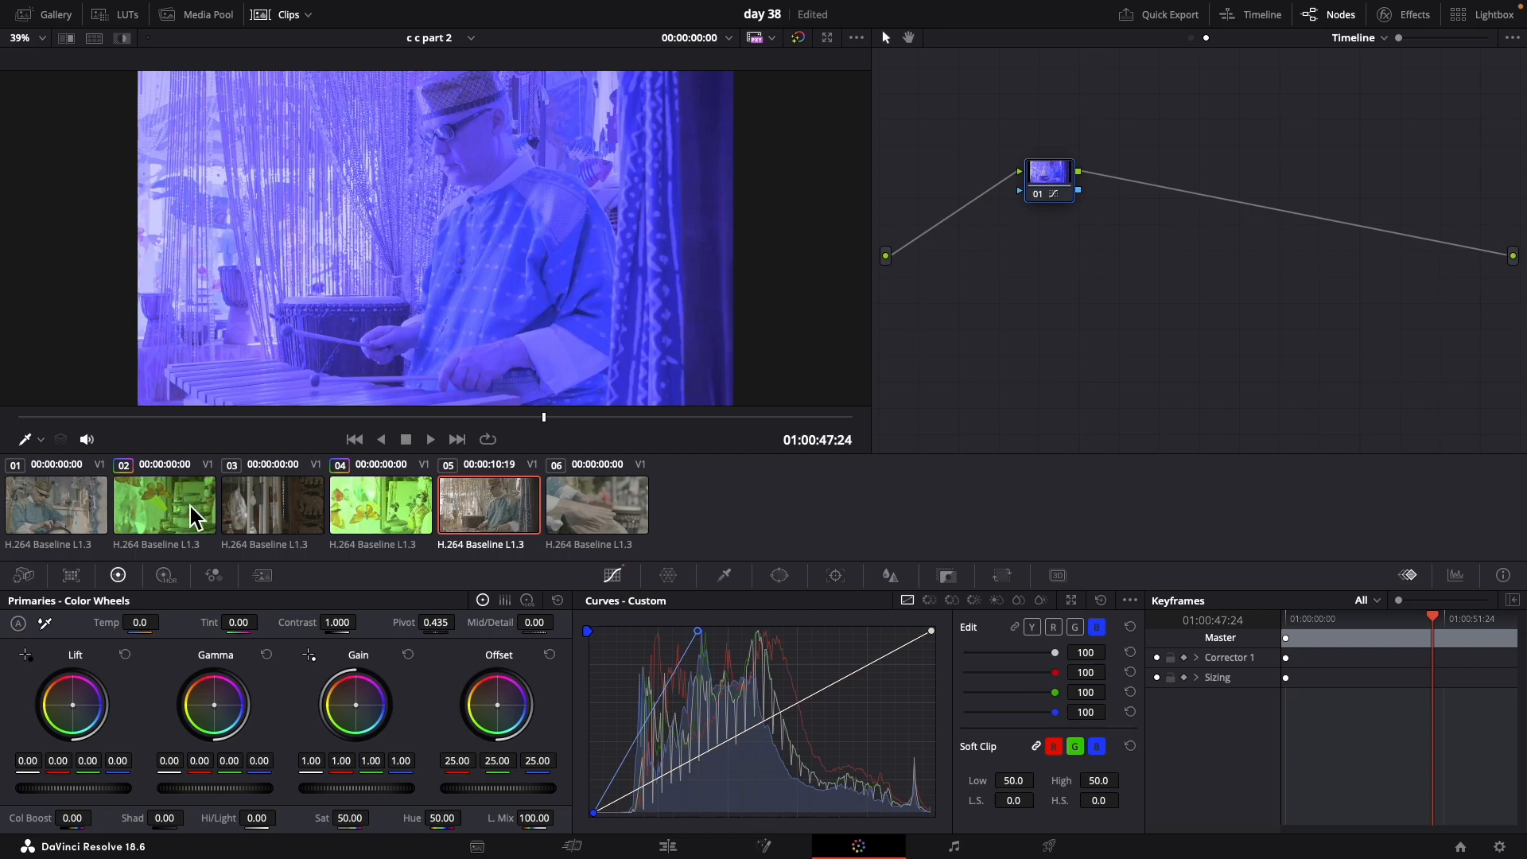
Step: Update all clip thumbnails, and view clips 05 and 06 in turn
right_click(488, 509)
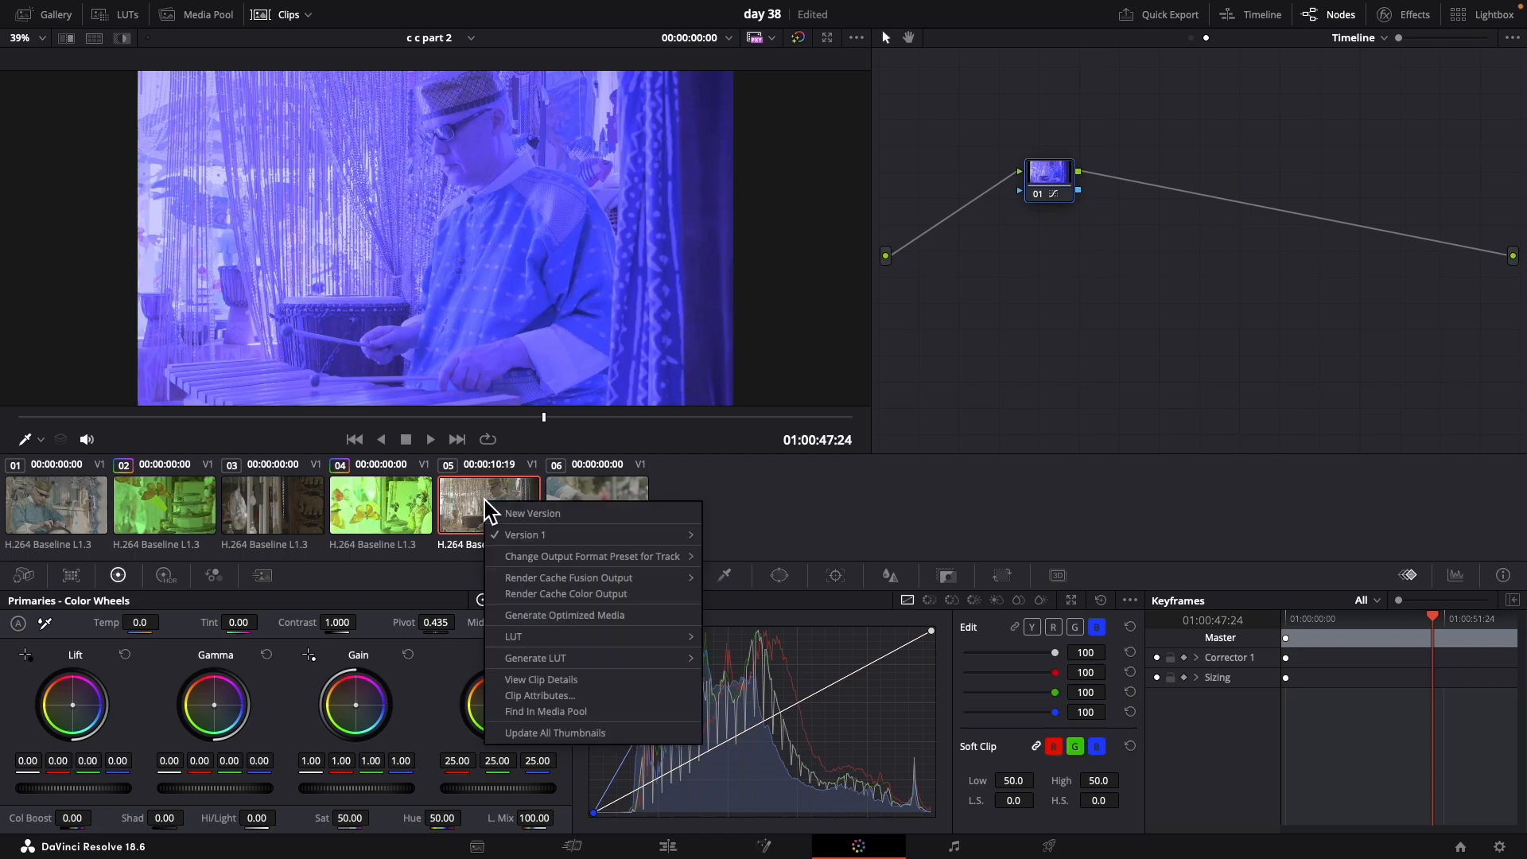
left_click(538, 733)
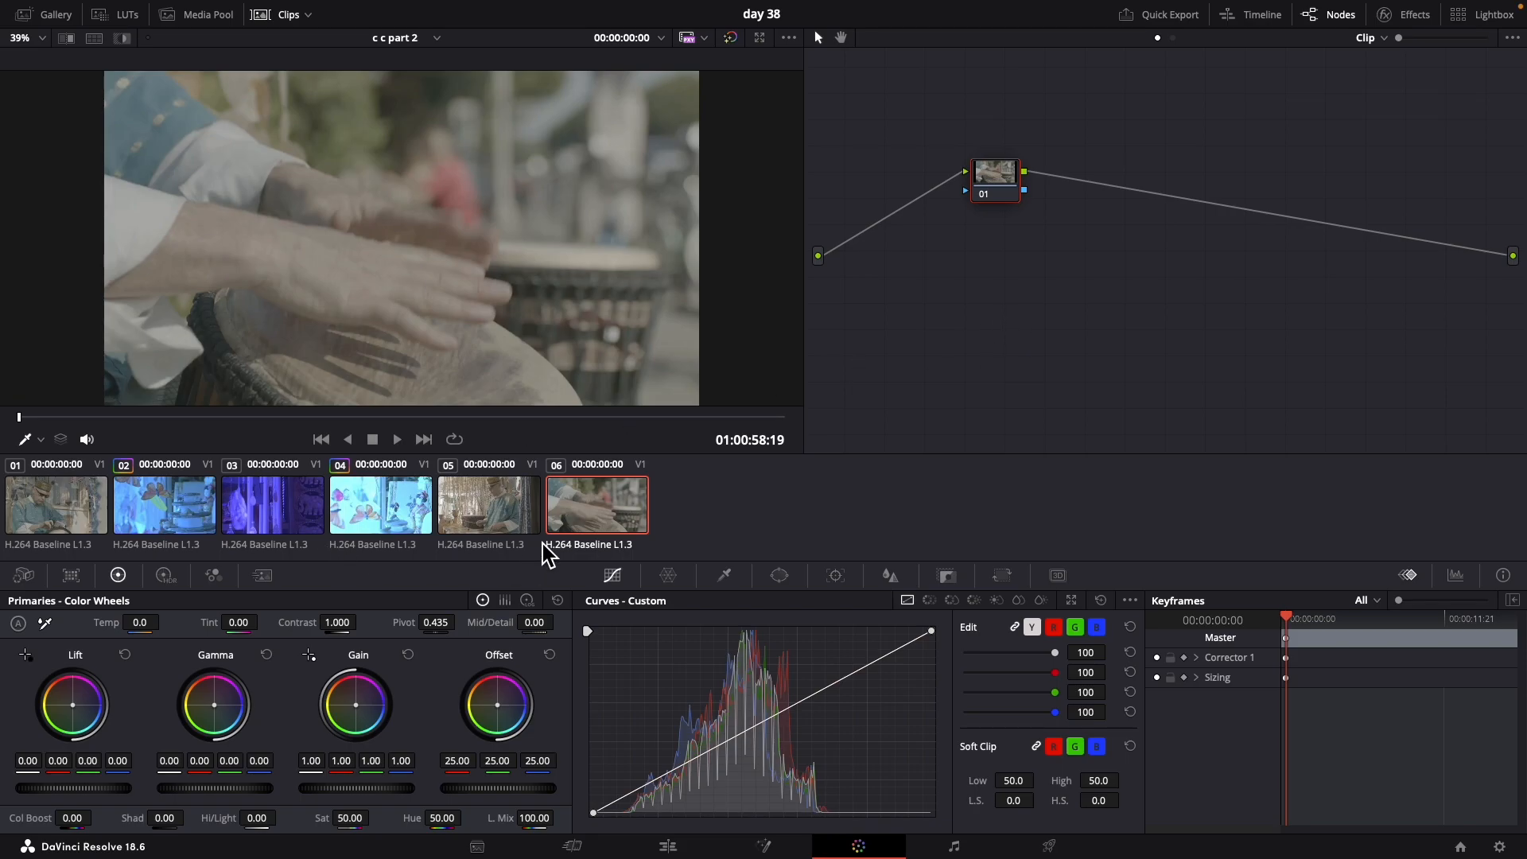
left_click(490, 515)
left_click(605, 505)
left_click(481, 511)
left_click(576, 510)
Step: Add clips 05 and 06 into a new group named "Group" and check clip 06
left_click(504, 518)
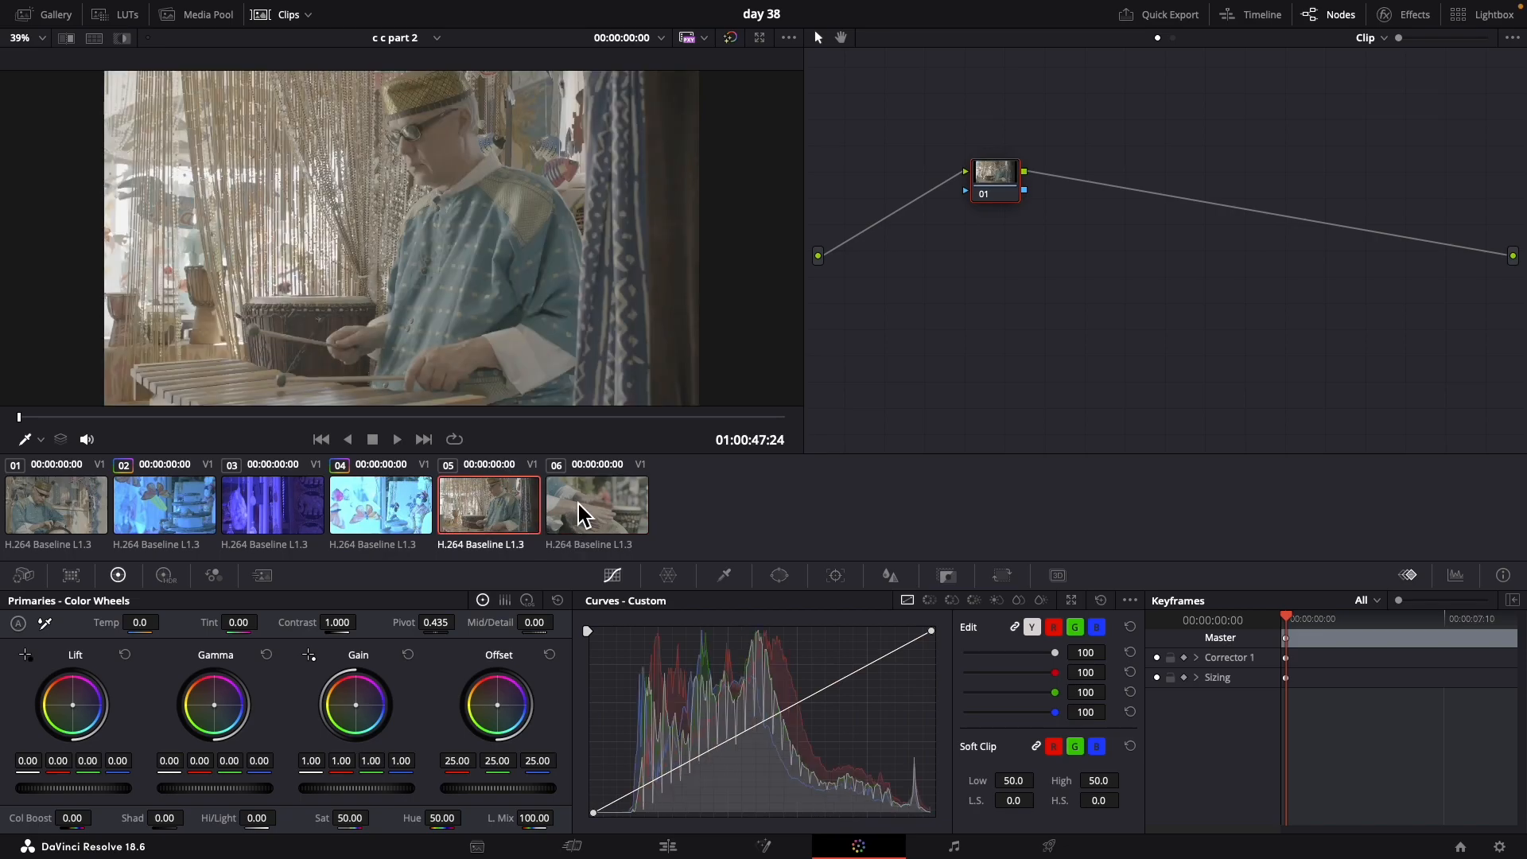
left_click(578, 504, "super")
left_click(511, 498, "super")
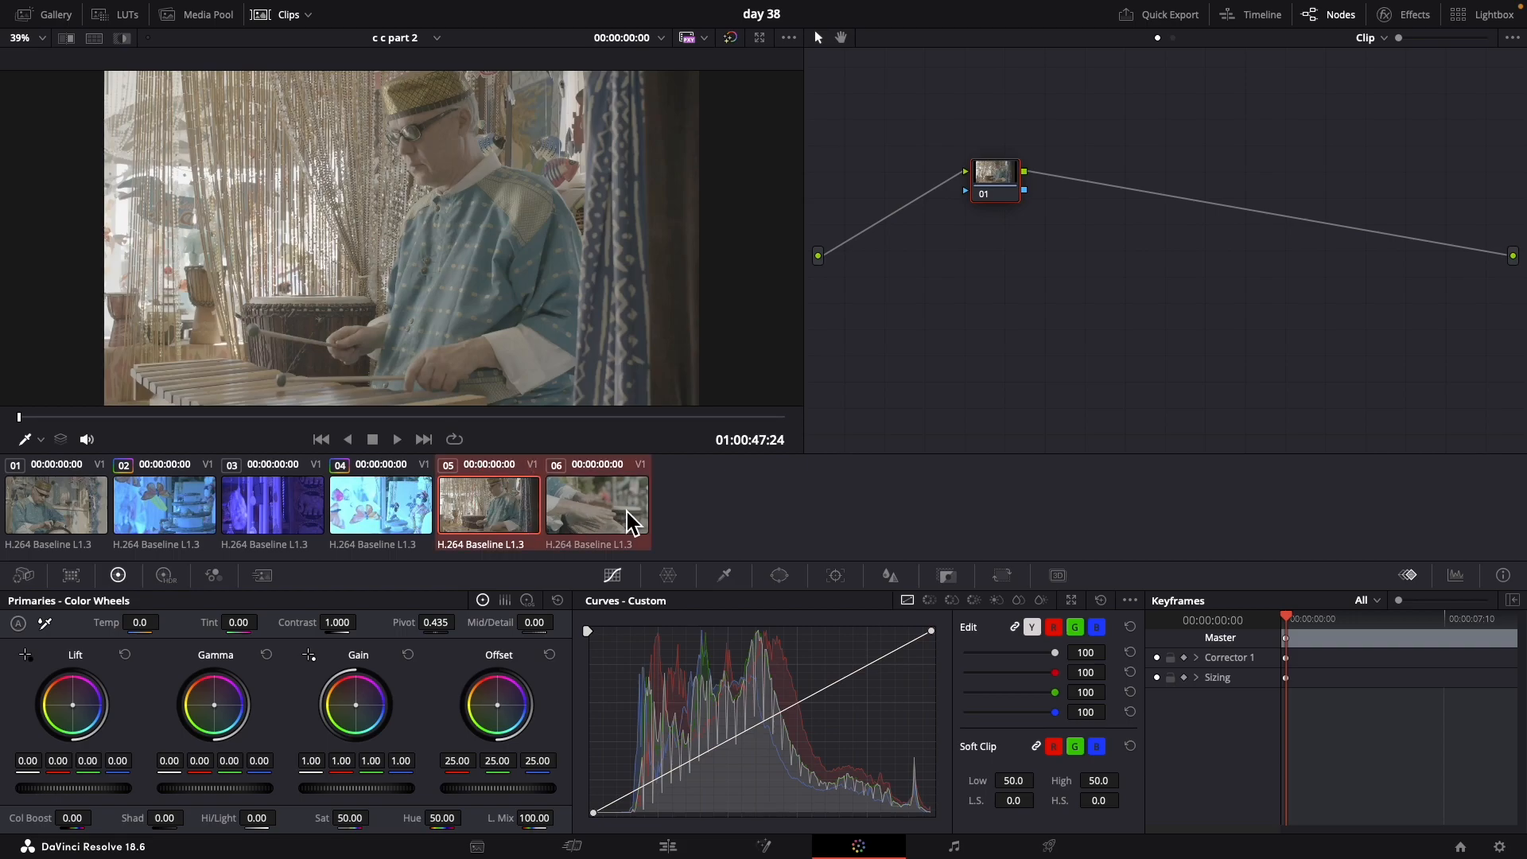
right_click(580, 503)
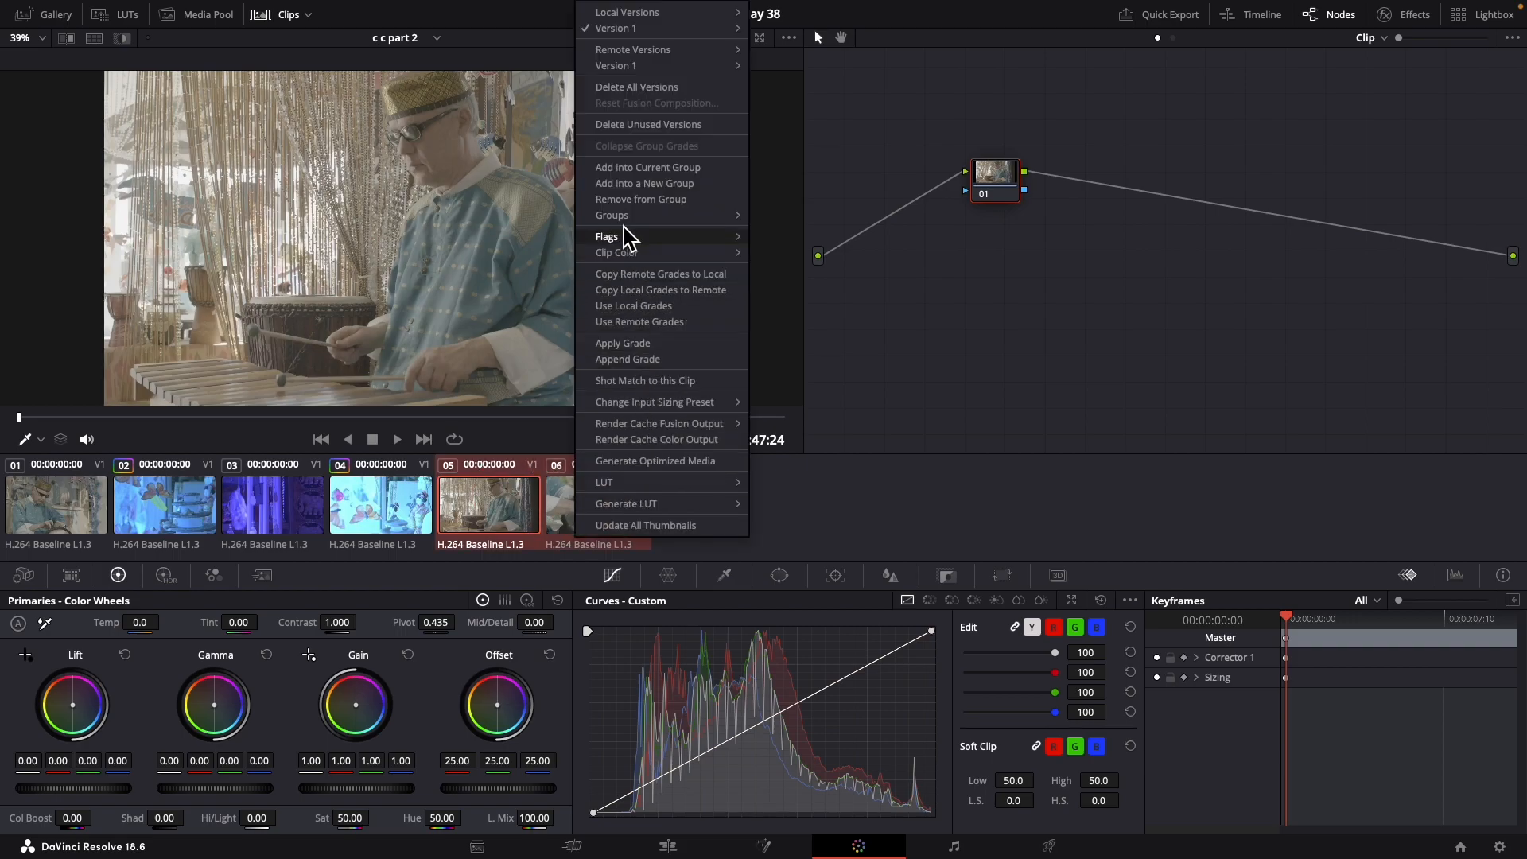
left_click(632, 184)
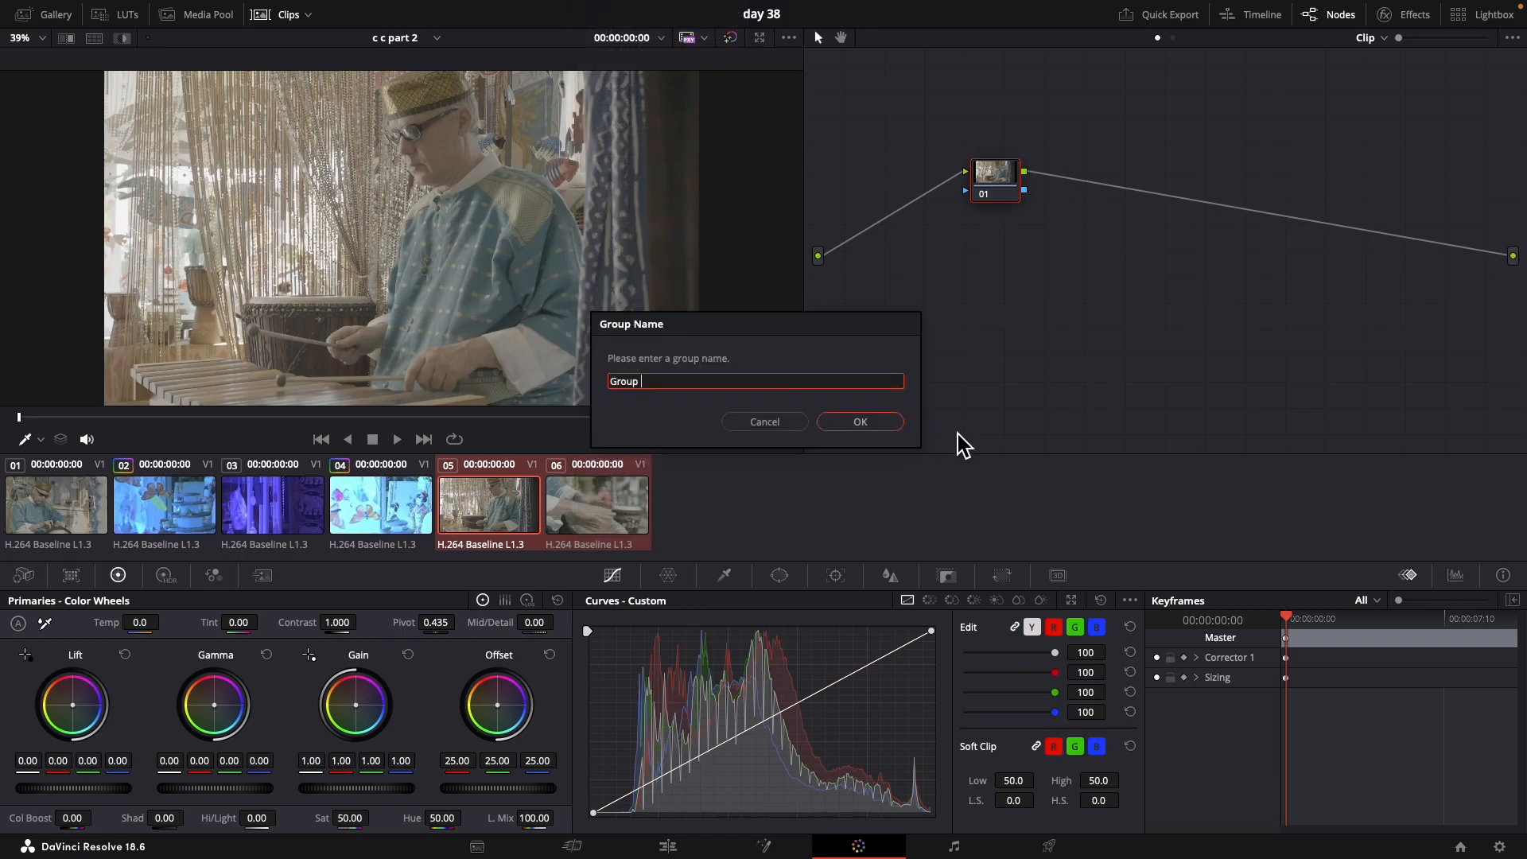
left_click(847, 423)
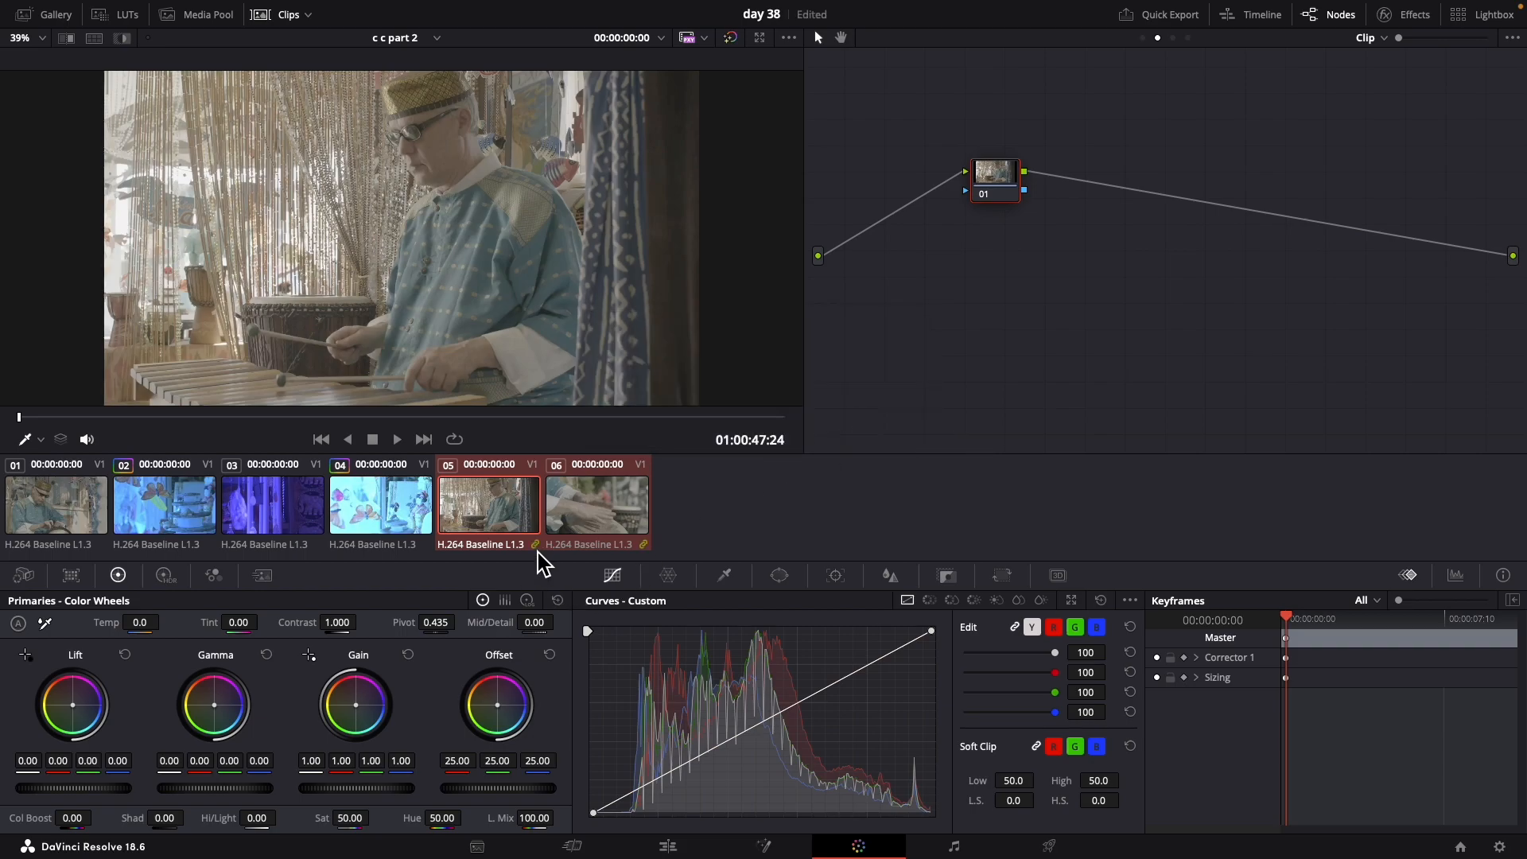
left_click(613, 515)
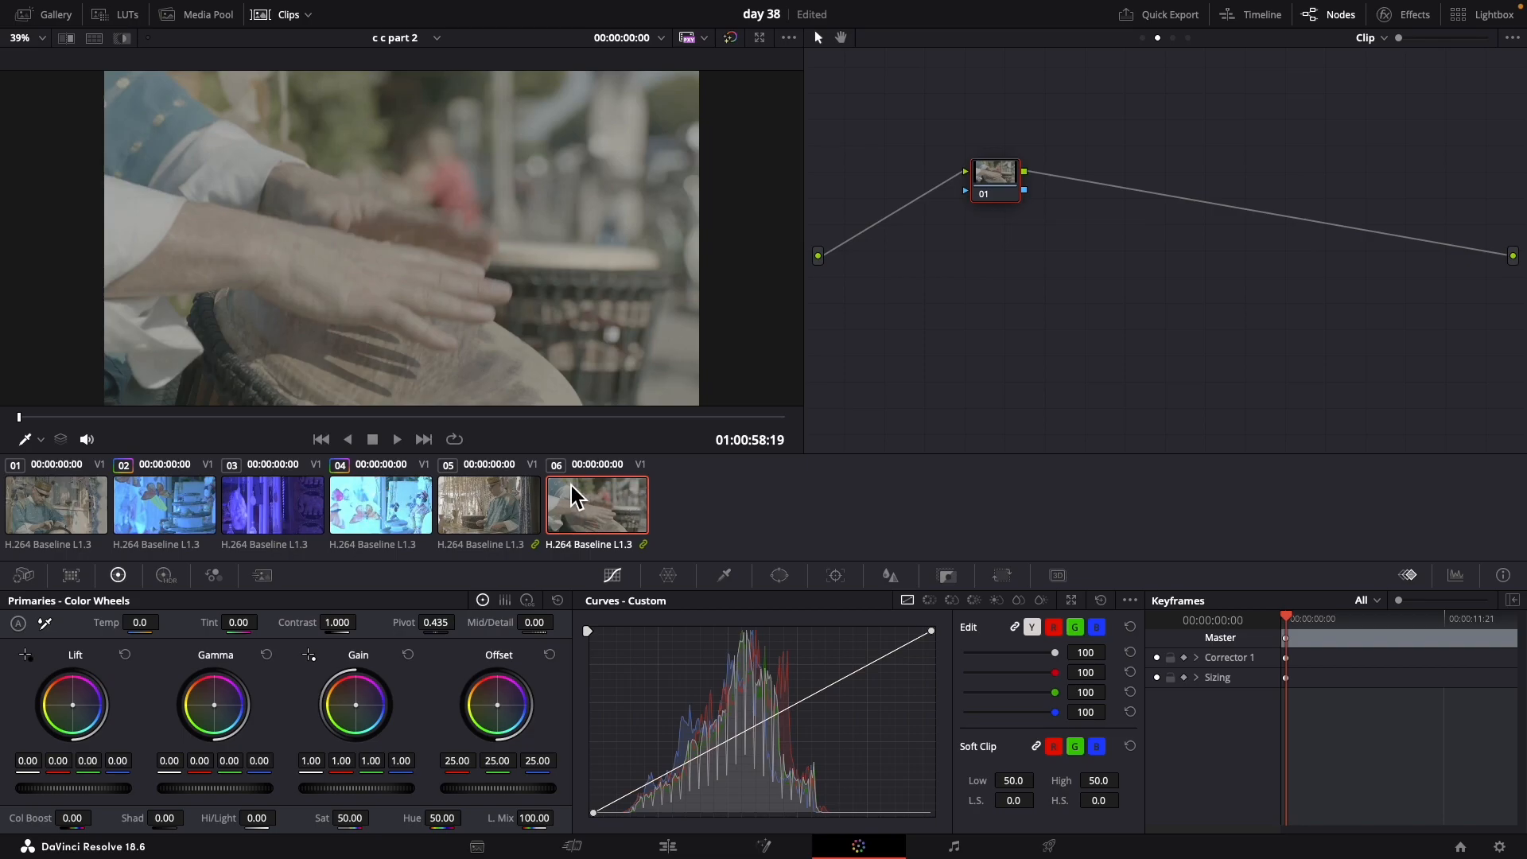
Step: Assign clip 01 to the existing group "Group"
left_click(71, 516)
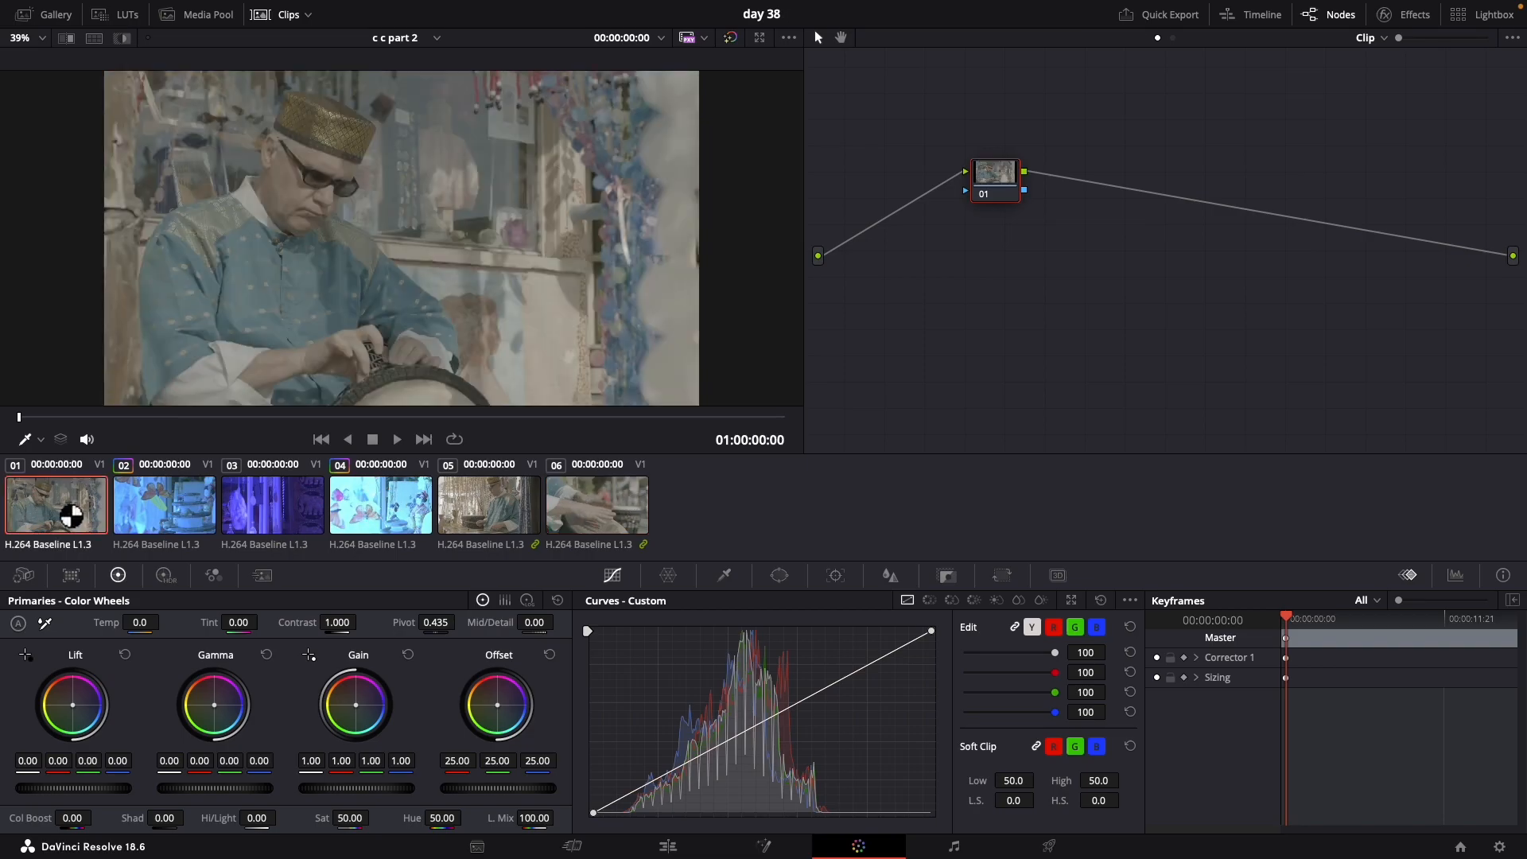
right_click(60, 494)
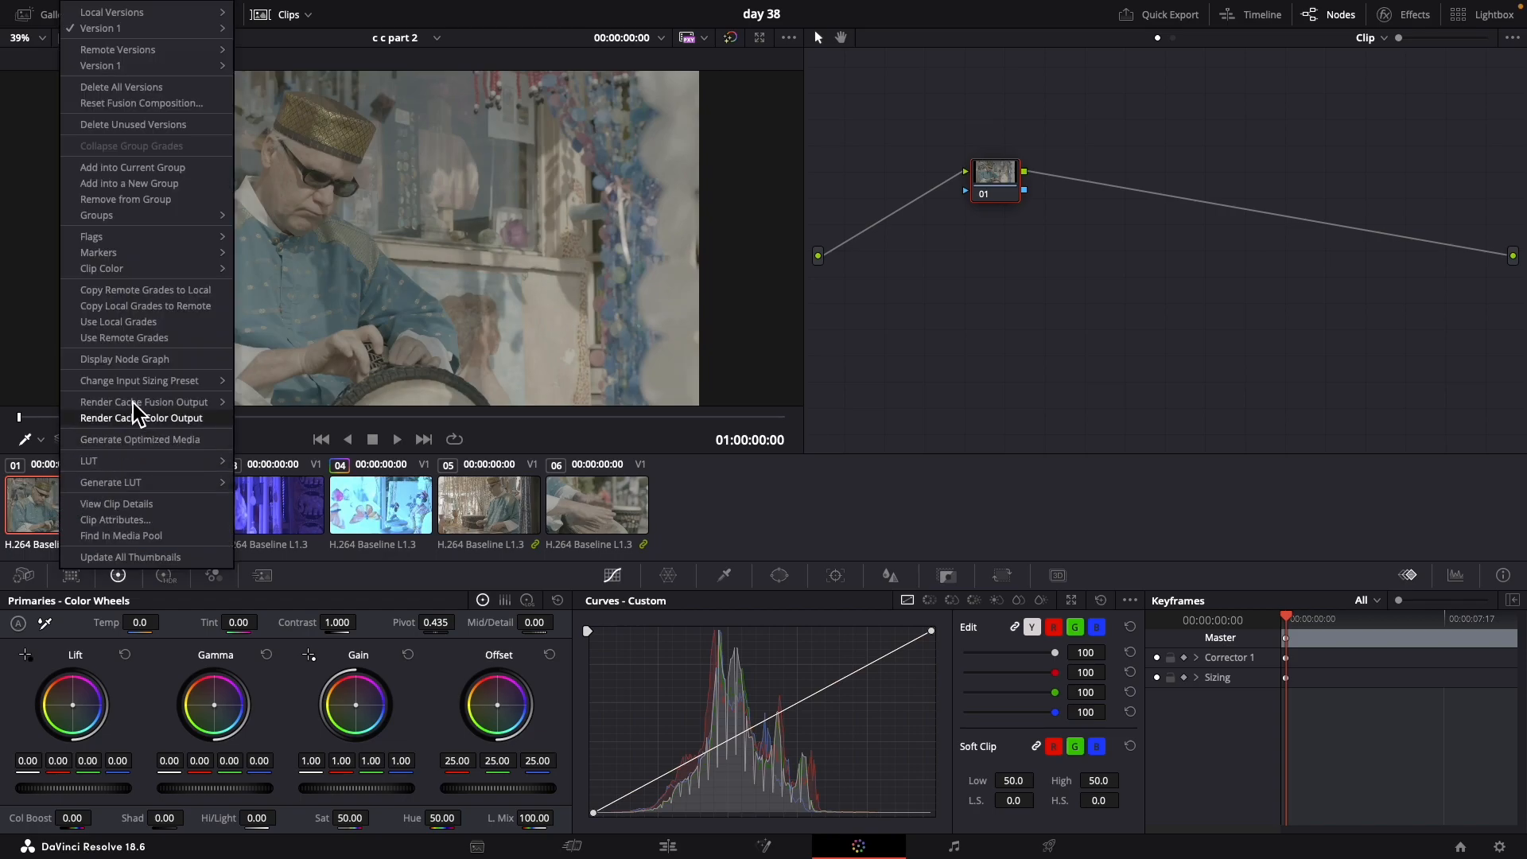
mouse_move(132, 221)
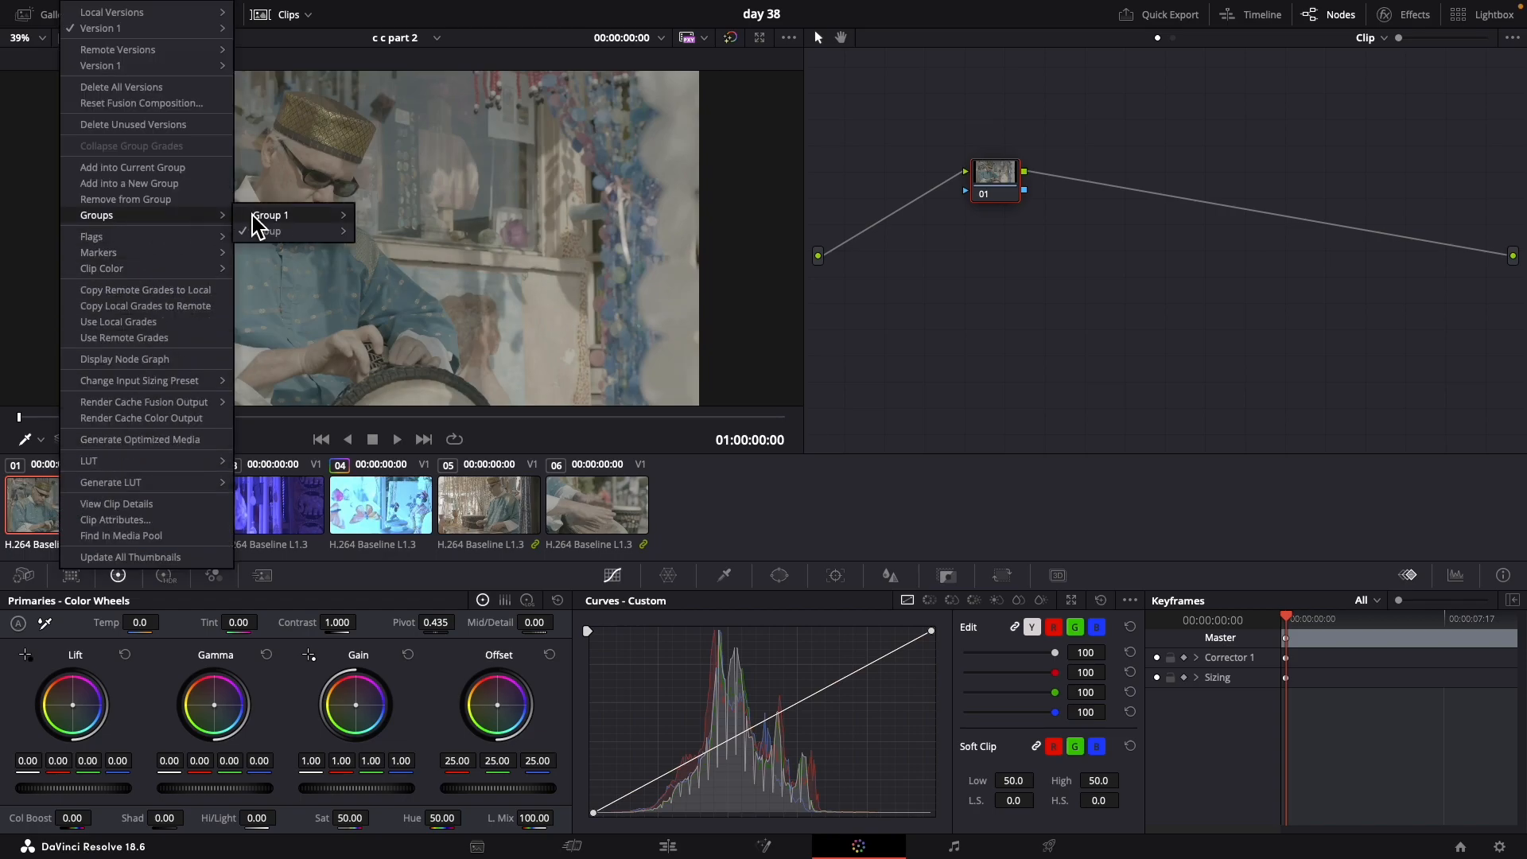
mouse_move(293, 229)
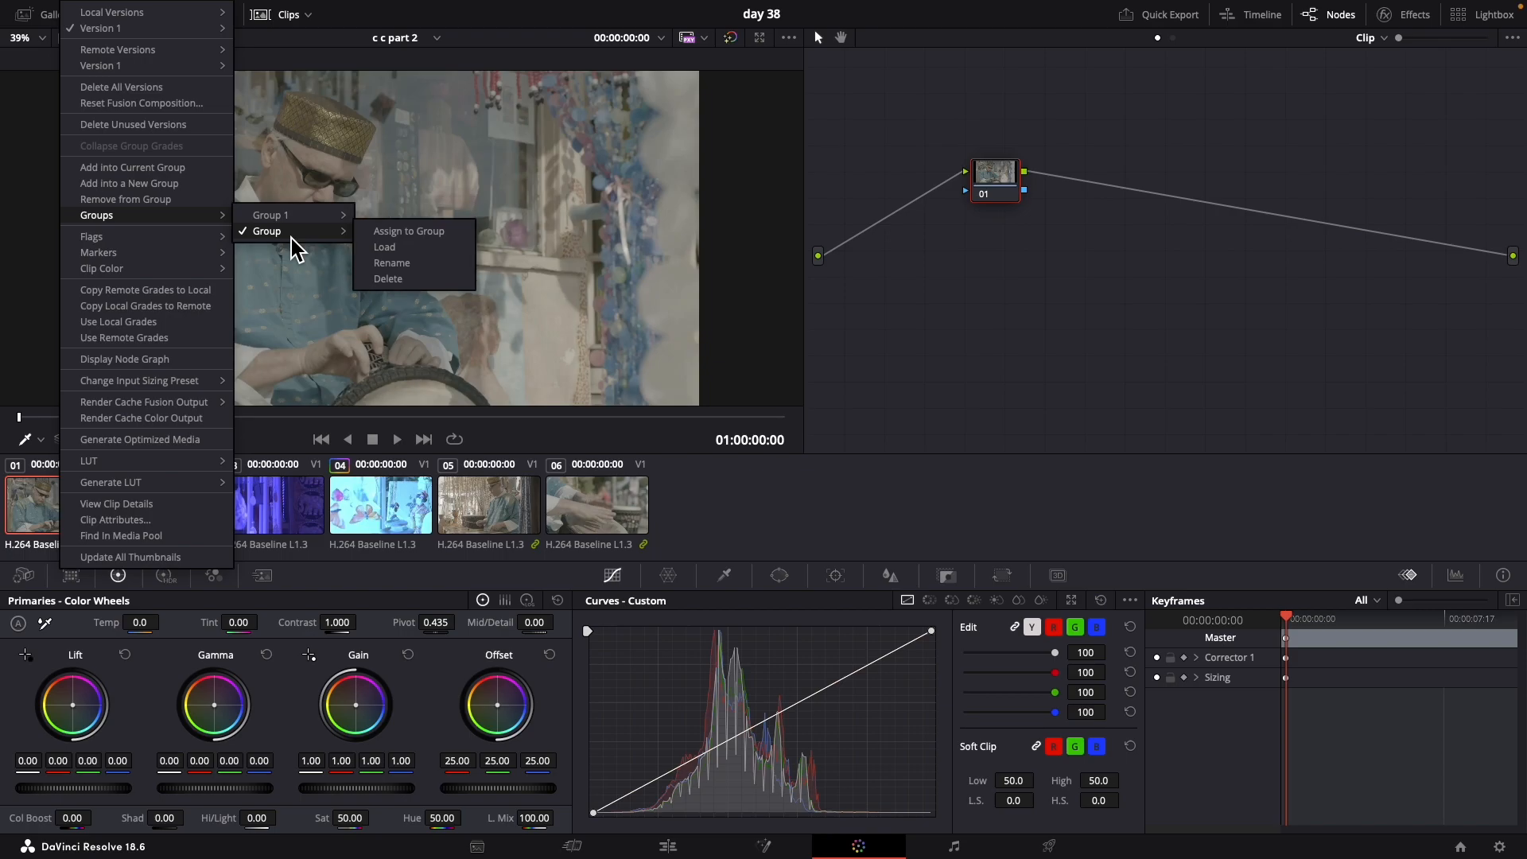
left_click(417, 237)
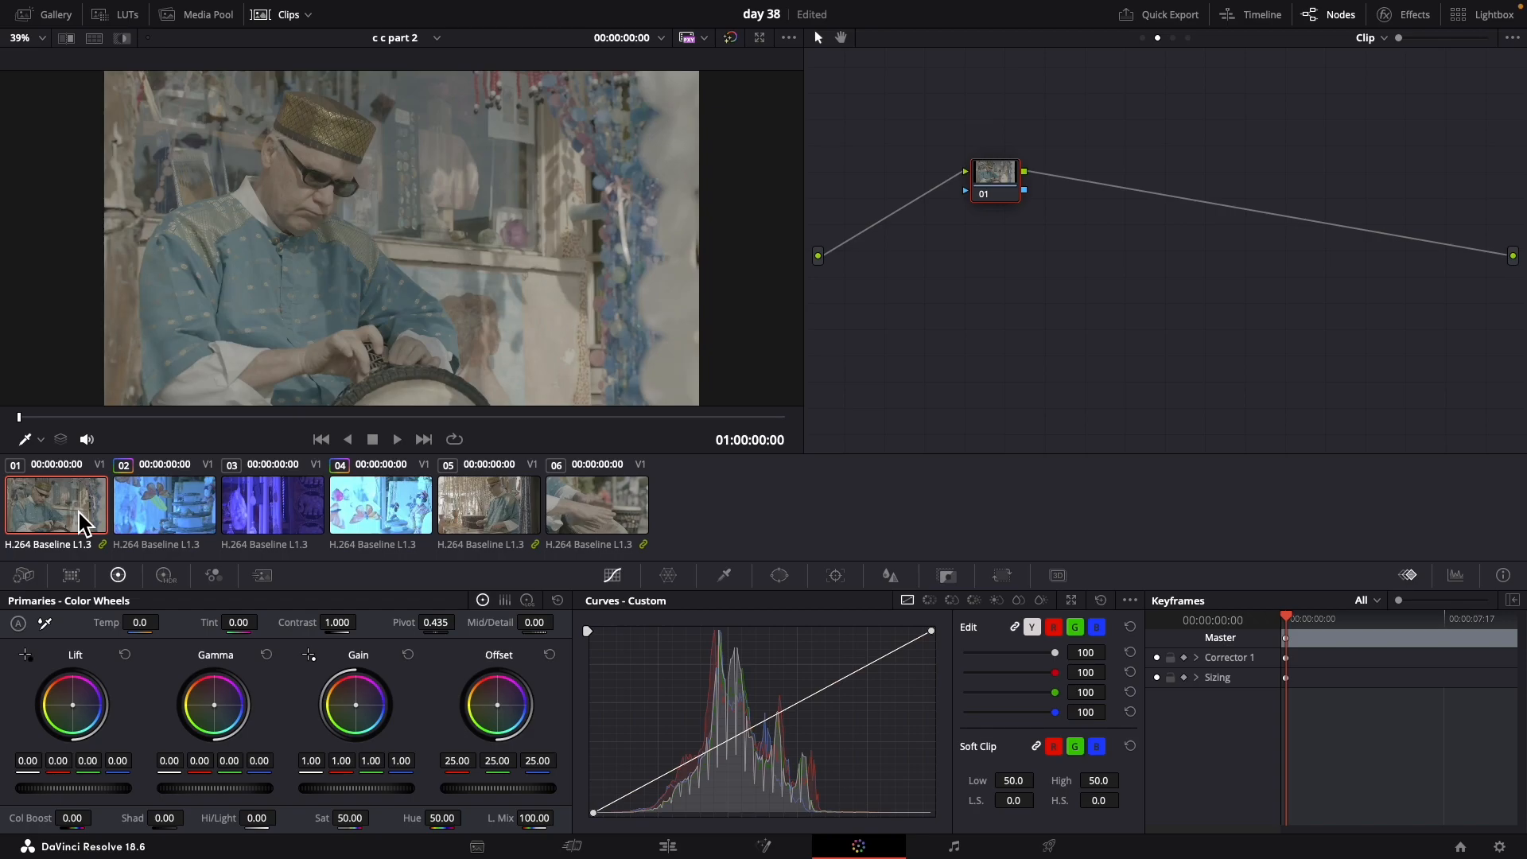
Step: Remove clips 01, 05 and 06 together from their group
left_click(575, 529)
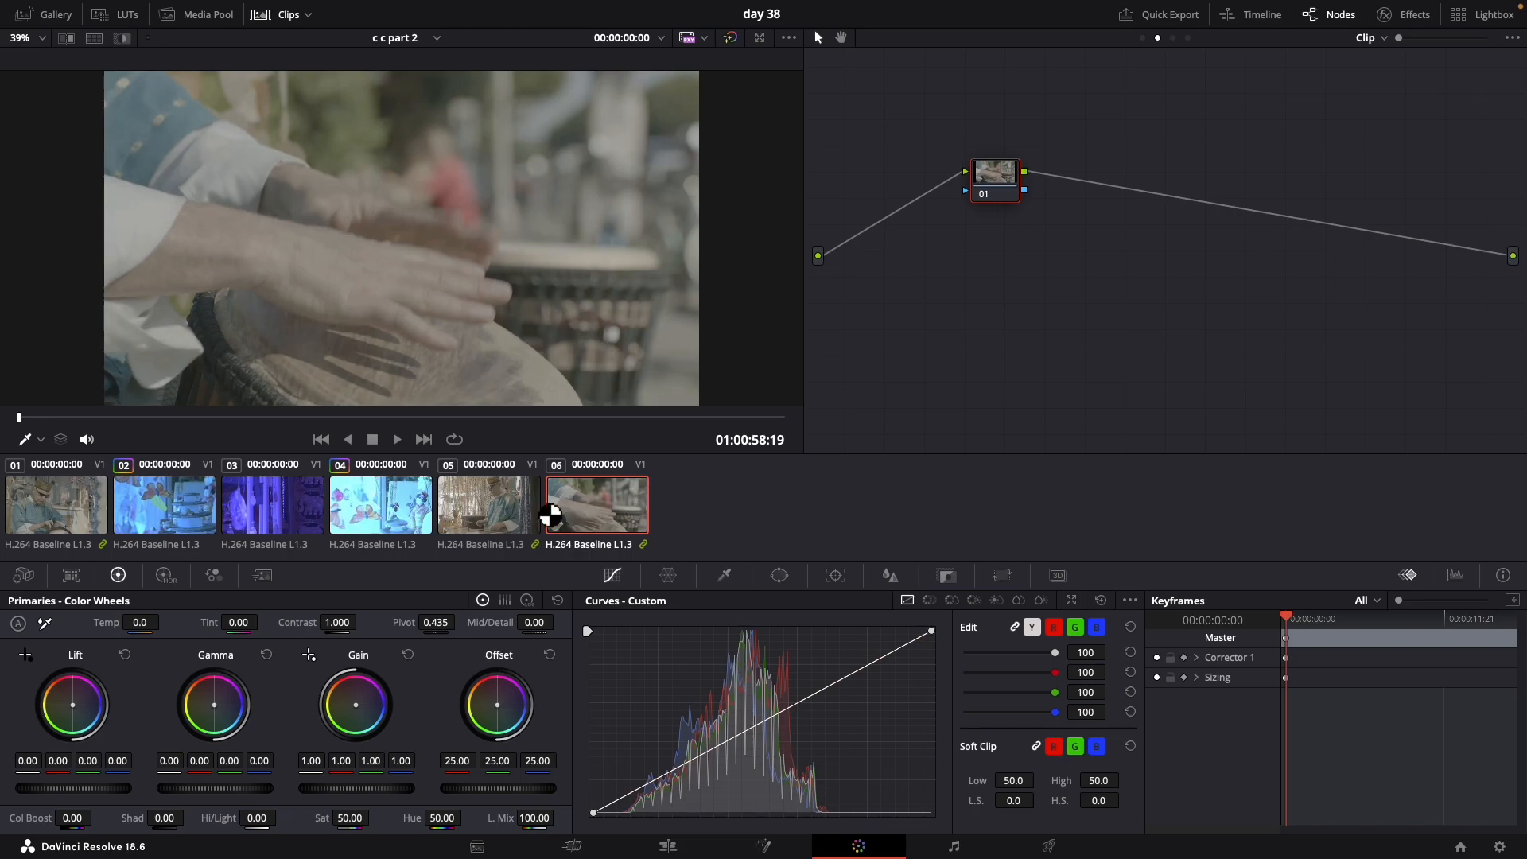
left_click(473, 503, "ctrl")
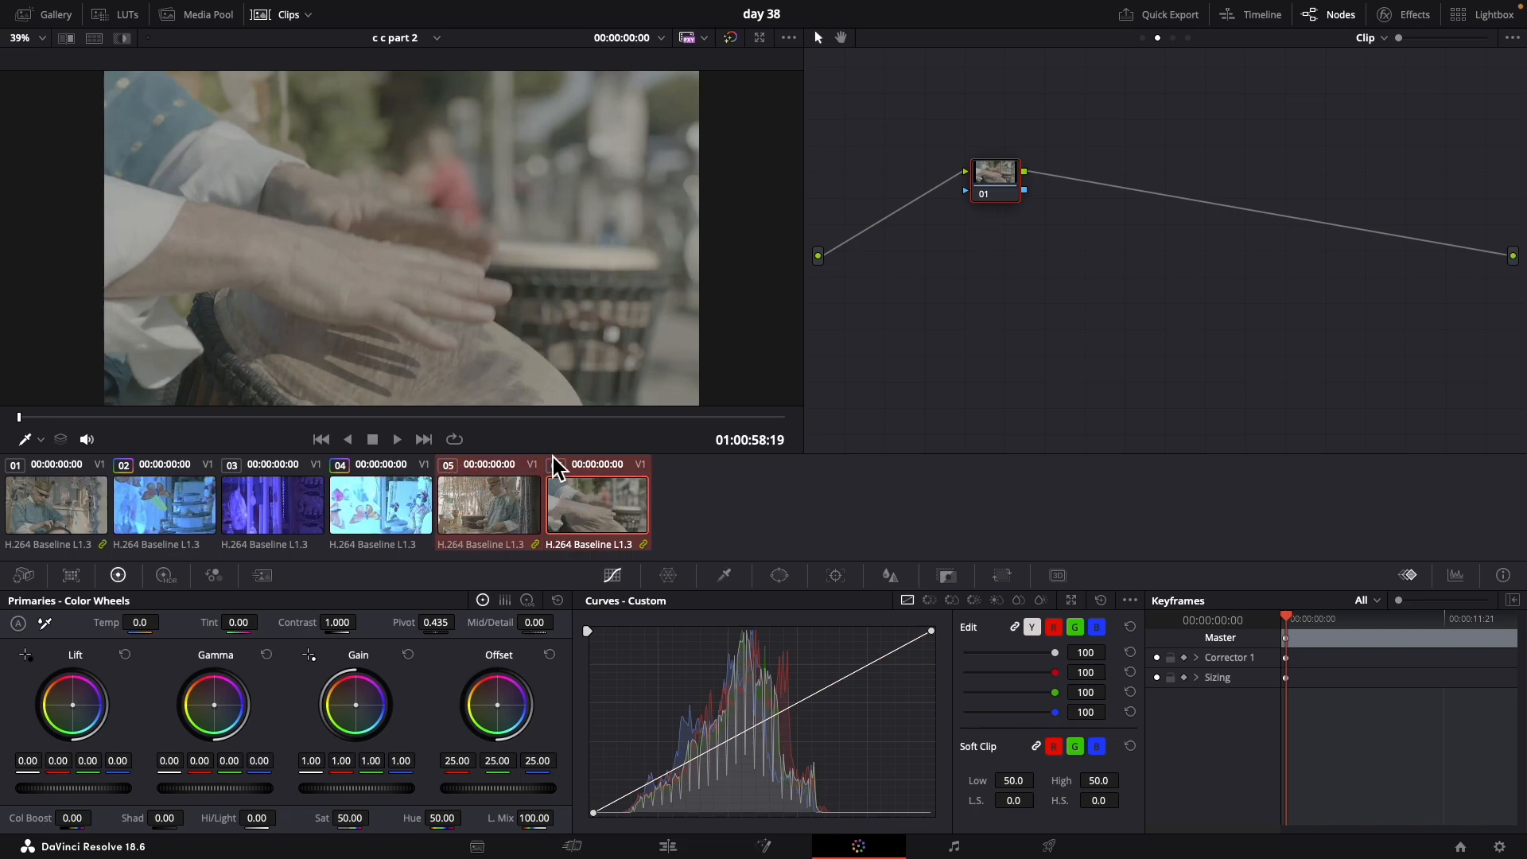
left_click(60, 497, "ctrl")
right_click(487, 511)
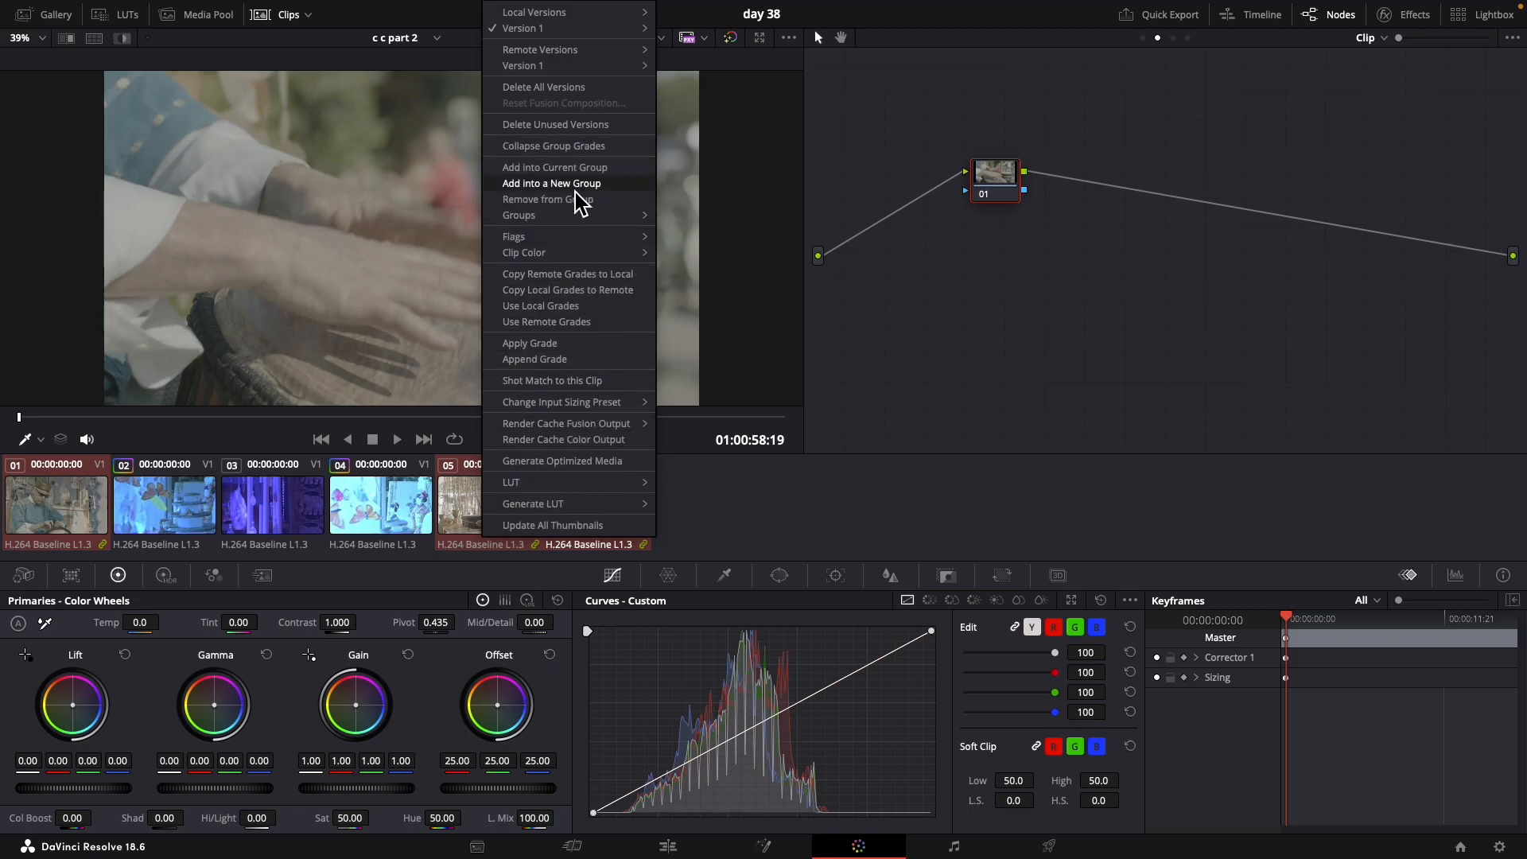
left_click(567, 202)
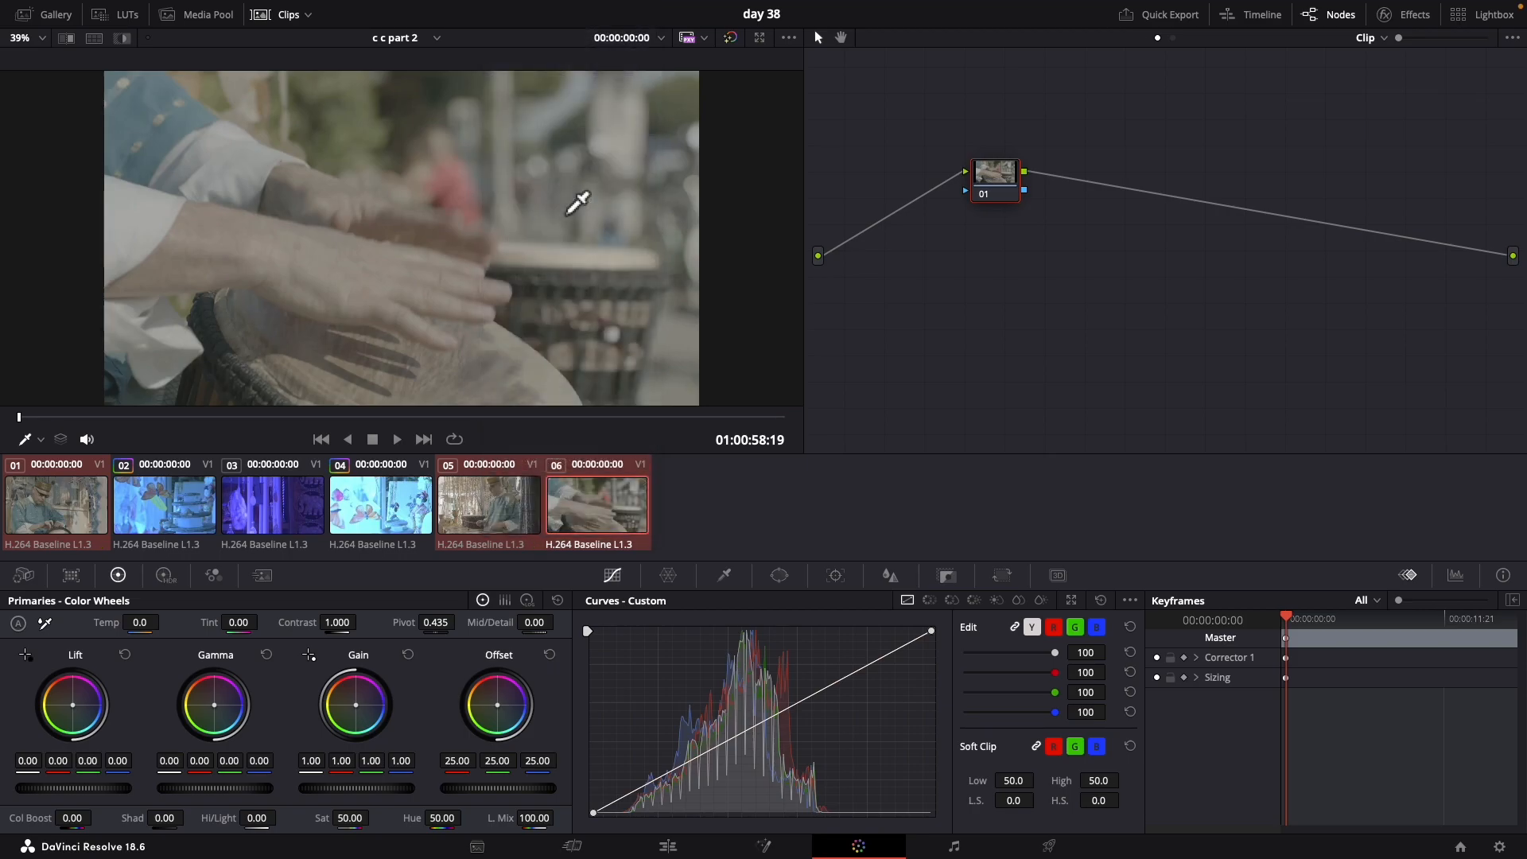